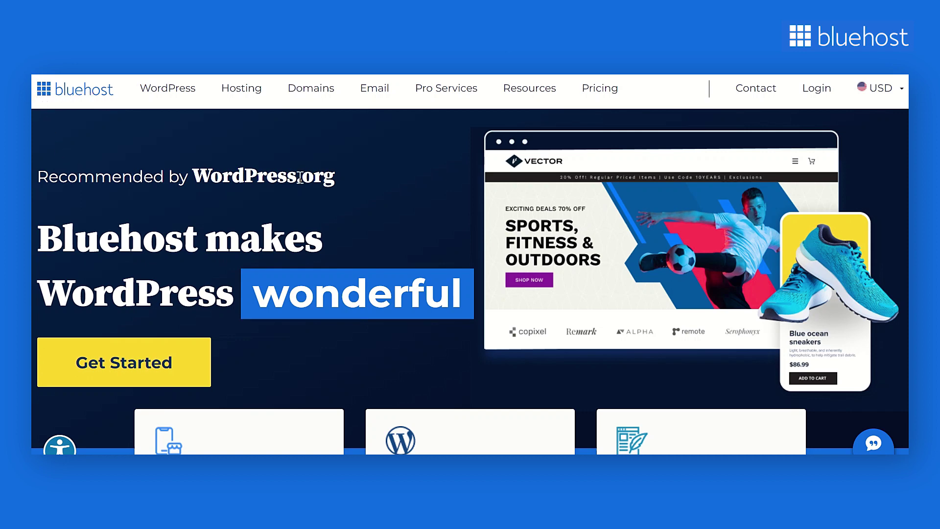
Open Bluehost's shared-hosting pricing plans and scroll down through the WonderSuite overview
{"action": "left_click", "coordinate": [133, 374]}
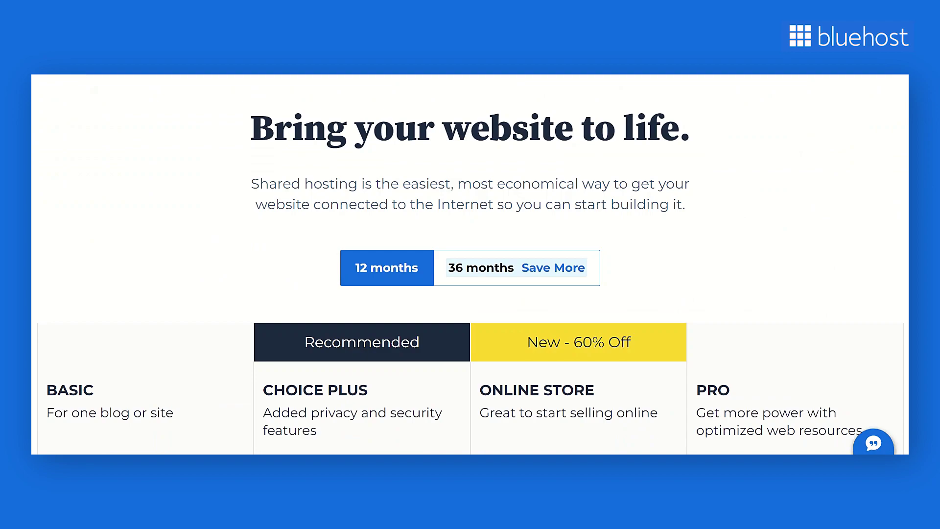
{"action": "scroll", "coordinate": [470, 264], "scroll_direction": "down", "scroll_amount": 15}
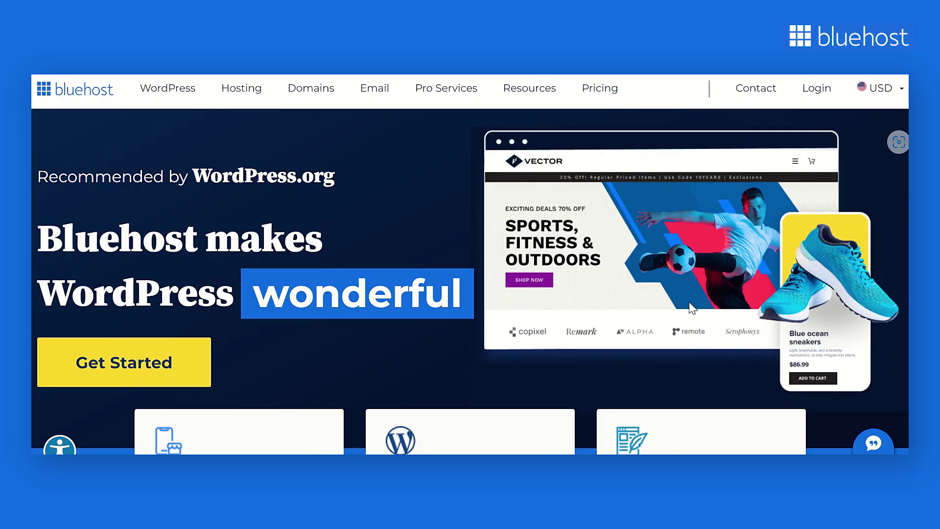
{"action": "scroll", "coordinate": [338, 347], "scroll_direction": "down", "scroll_amount": 10}
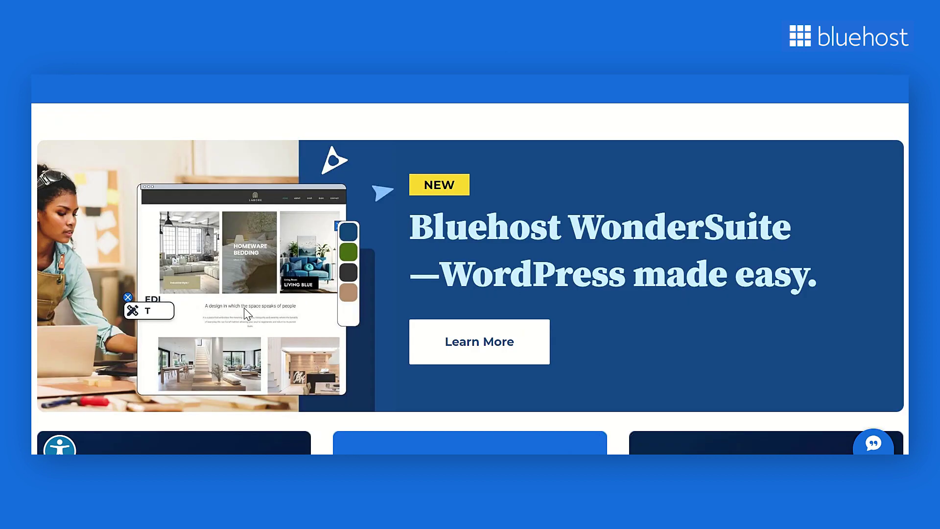
{"action": "scroll", "coordinate": [245, 313], "scroll_direction": "down", "scroll_amount": 6}
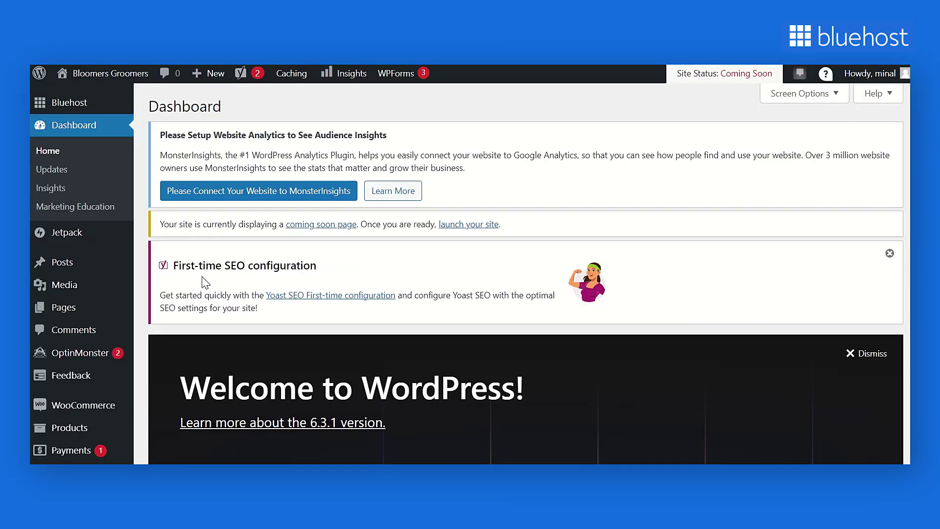
Create a new page, browse the Wonder Blocks Header, Hero and Footer patterns, then switch to Templates
{"action": "mouse_move", "coordinate": [110, 308]}
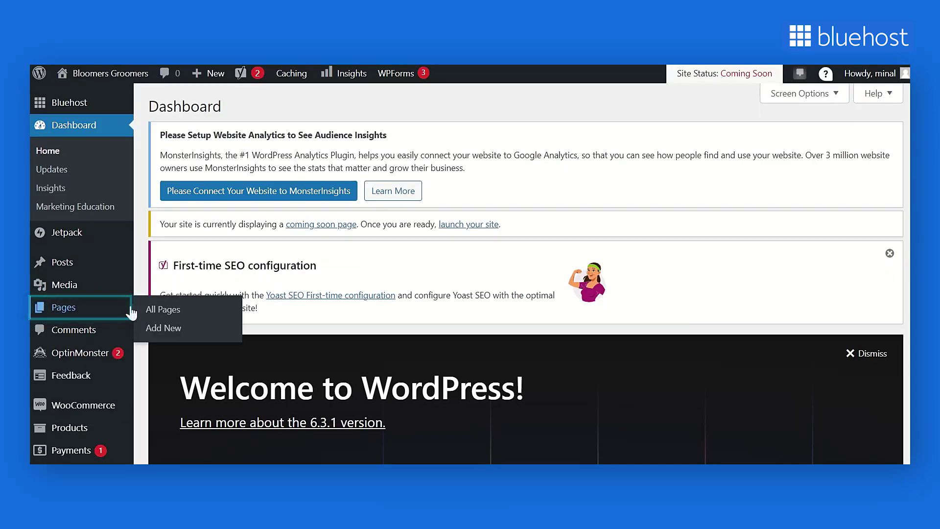
{"action": "left_click", "coordinate": [176, 329]}
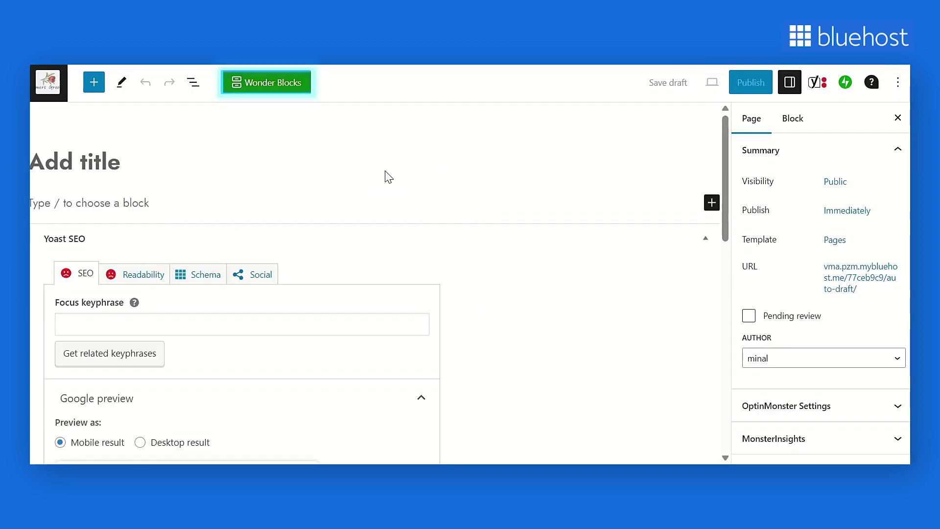
{"action": "left_click", "coordinate": [297, 91]}
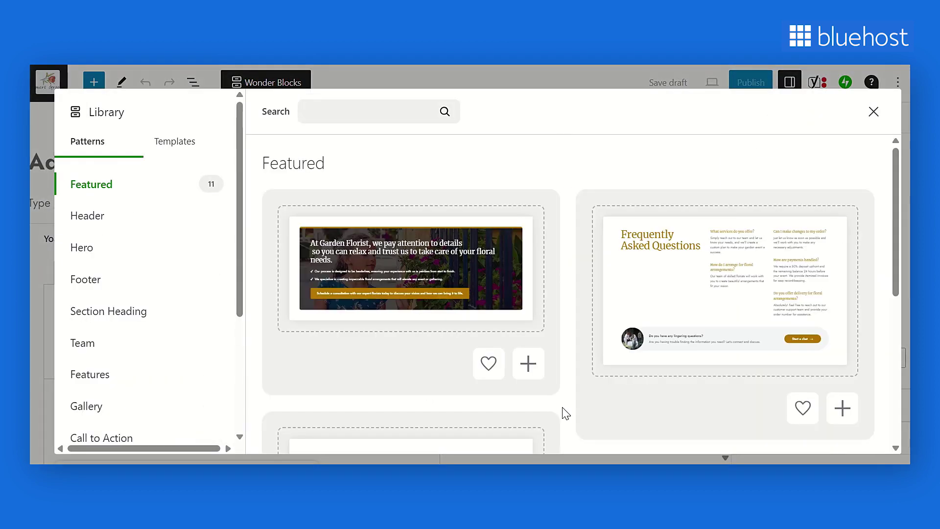
{"action": "left_click", "coordinate": [88, 215]}
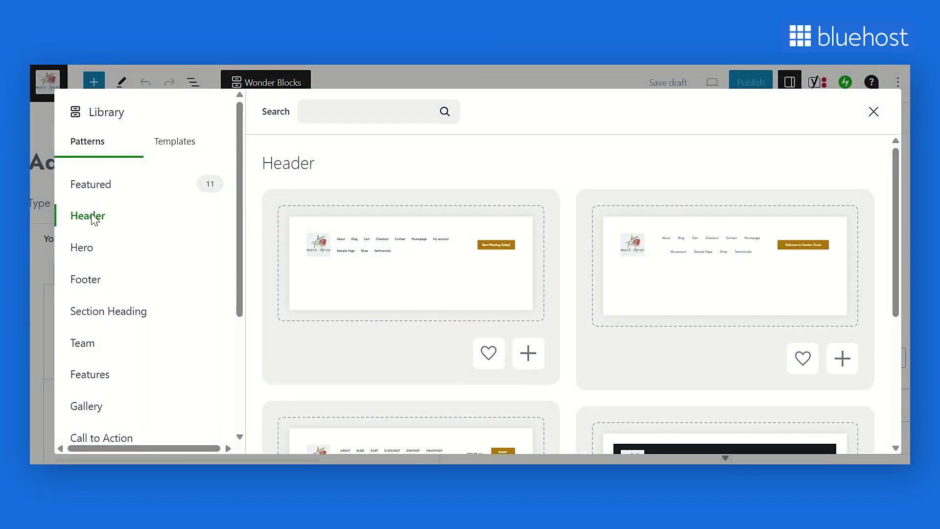
{"action": "left_click", "coordinate": [85, 248]}
{"action": "left_click", "coordinate": [86, 281]}
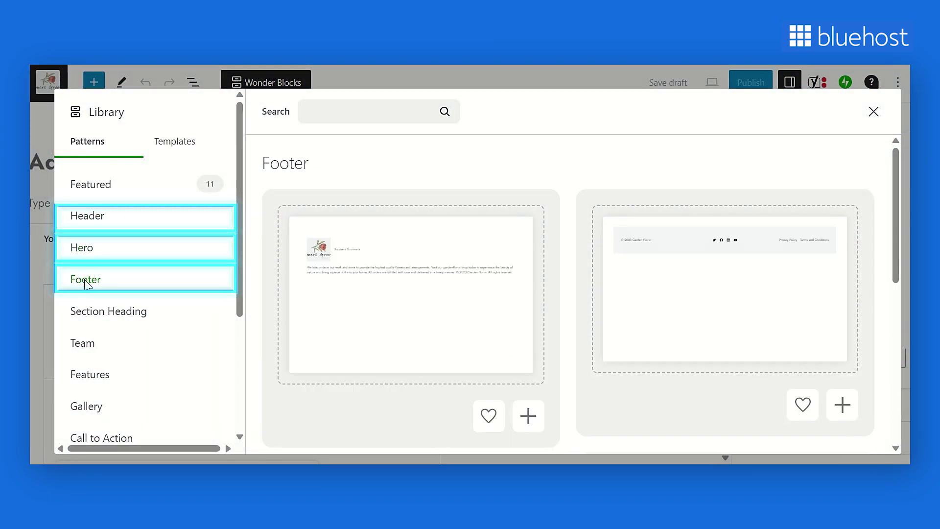
{"action": "left_click", "coordinate": [175, 141]}
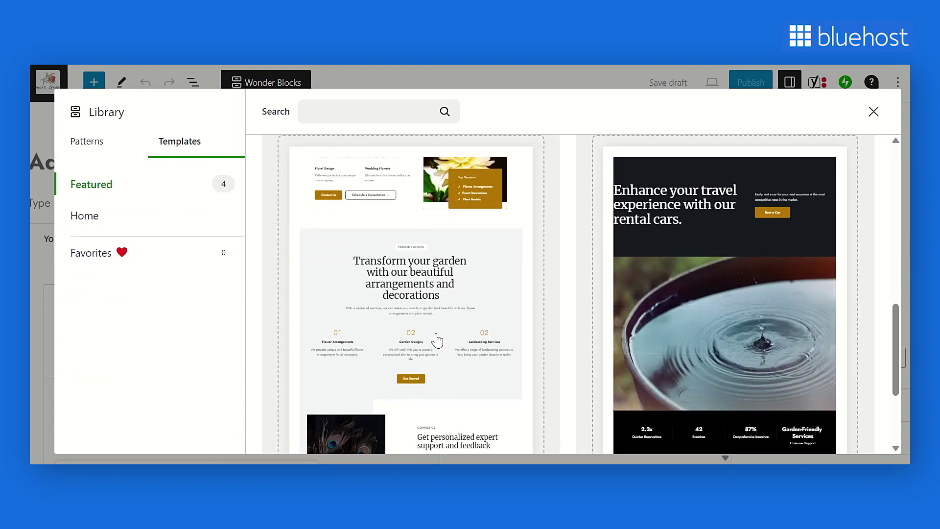
Insert the floral template, rename the services heading to 'Our Top Services', and open the flower image's Replace options
{"action": "left_click", "coordinate": [437, 339]}
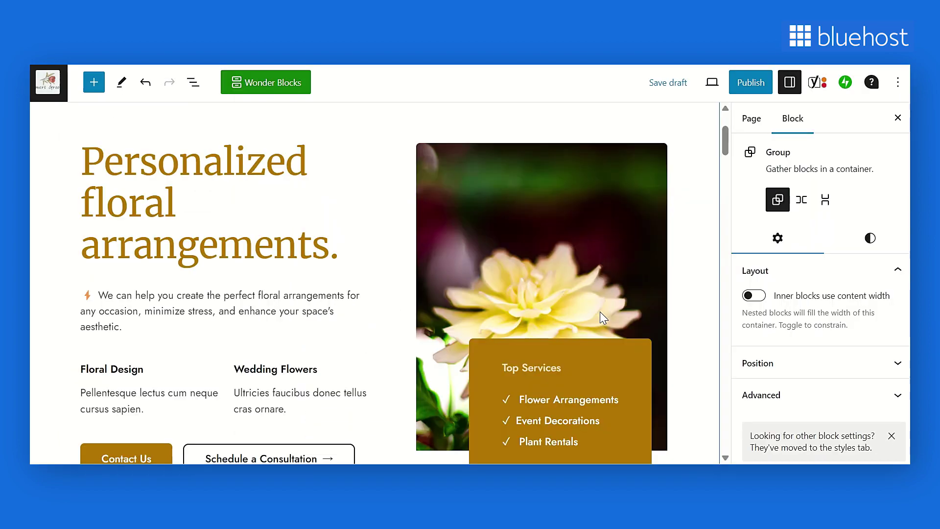
{"action": "left_click", "coordinate": [504, 366]}
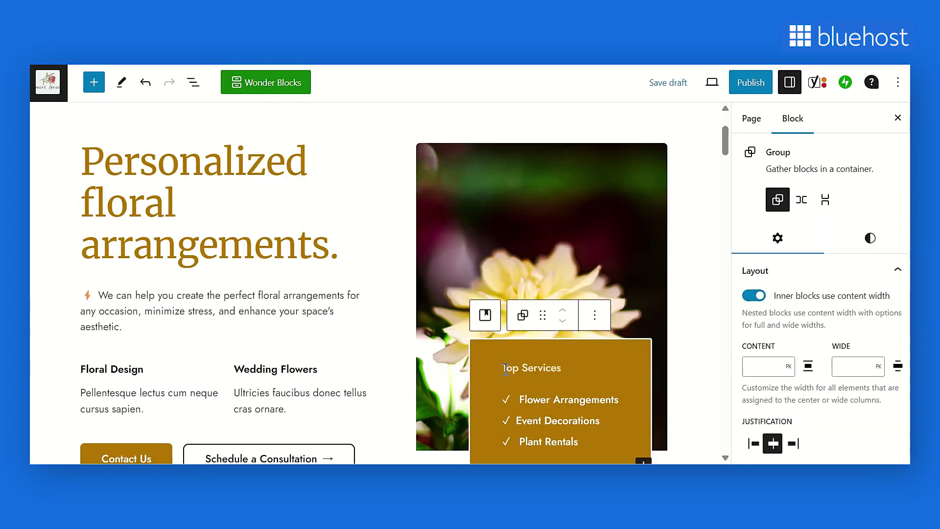
{"action": "left_click", "coordinate": [507, 369]}
{"action": "type", "text": "Our"}
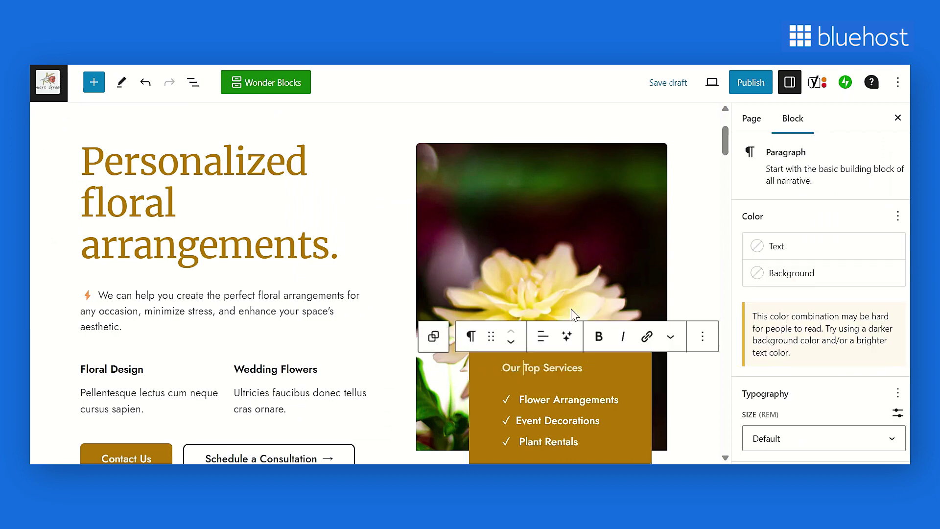
{"action": "left_click", "coordinate": [544, 244]}
{"action": "left_click", "coordinate": [654, 133]}
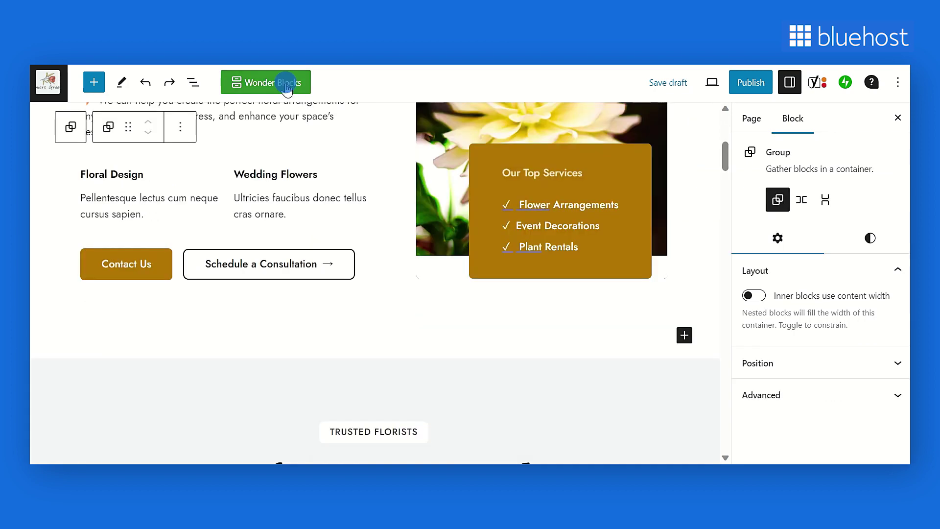
Insert the Wonder Blocks statistics pattern showing 300+, 500+, 25+ and 100%
{"action": "left_click", "coordinate": [233, 82]}
{"action": "scroll", "coordinate": [906, 341], "scroll_direction": "down", "scroll_amount": 3}
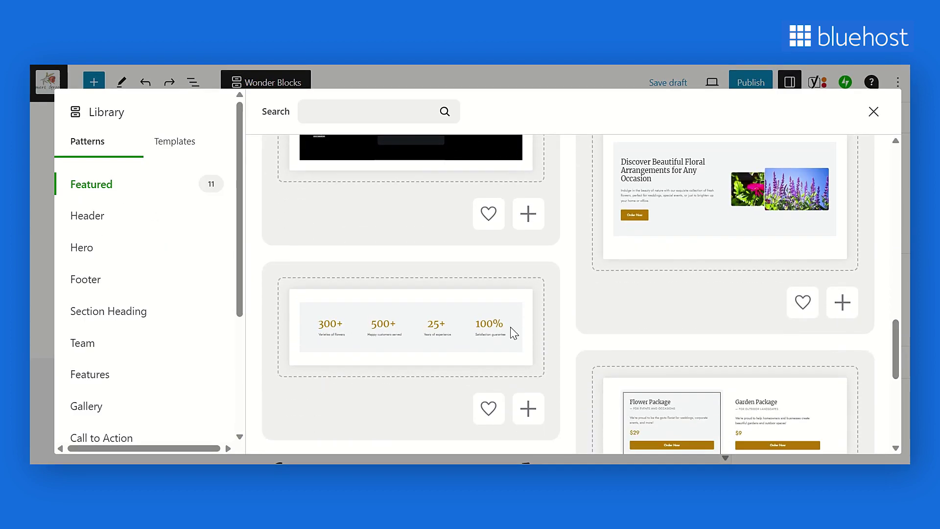
{"action": "left_click", "coordinate": [423, 327]}
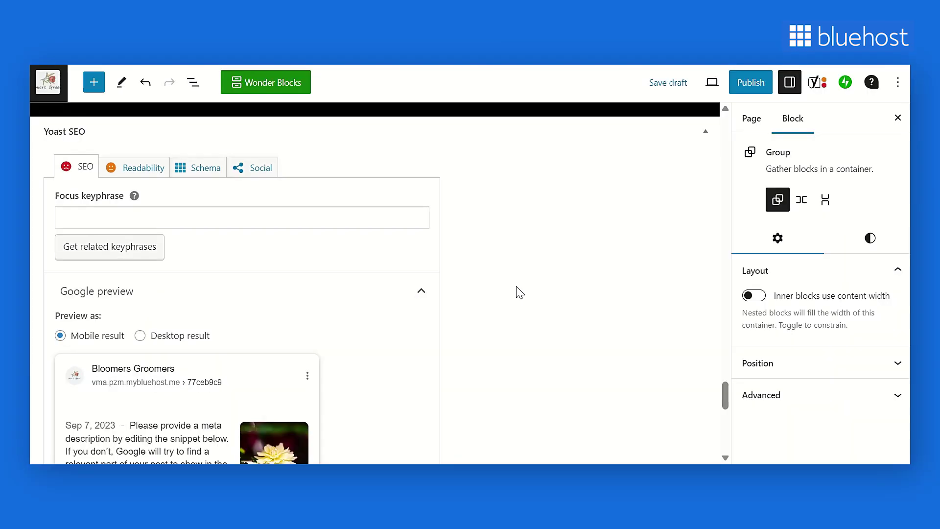
Set the Yoast focus keyphrase 'bloomers groomers' and SEO title 'Bloomers Groomers Homepage'
{"action": "left_click", "coordinate": [267, 214]}
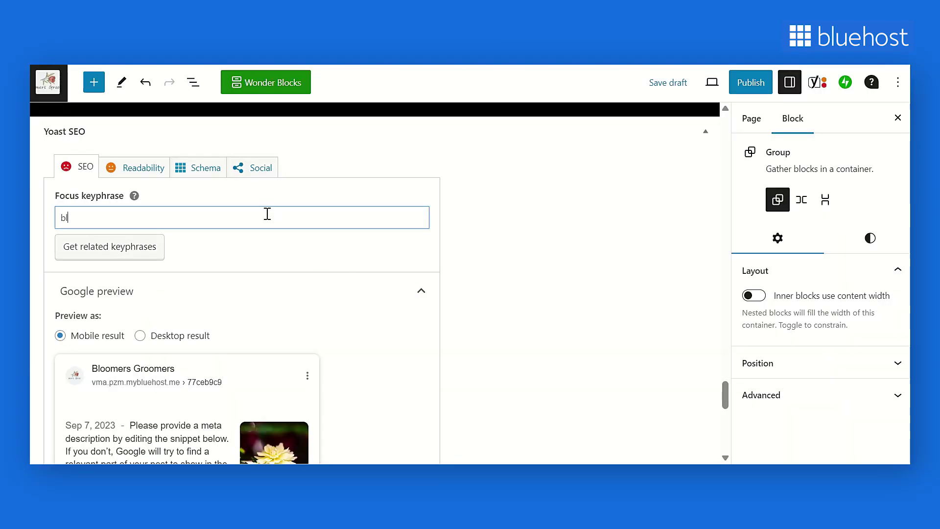
{"action": "type", "text": "bloomers groomers"}
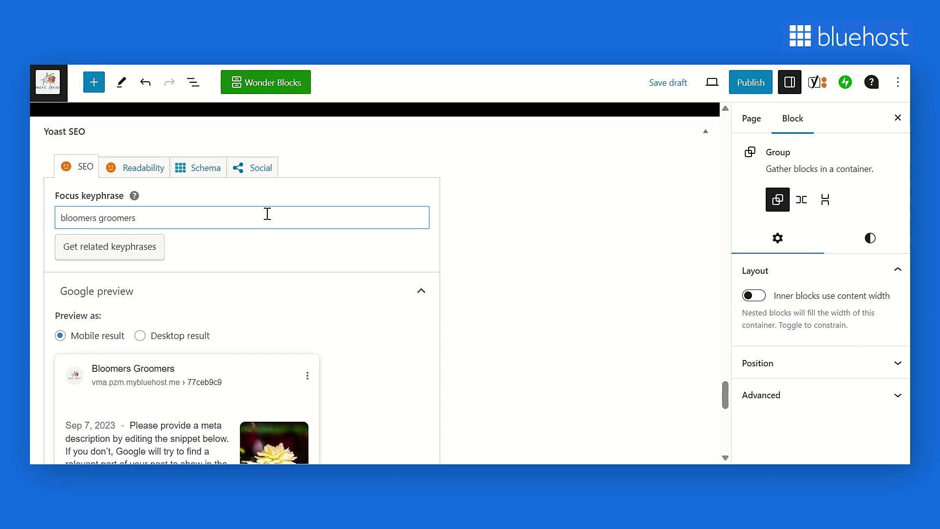
{"action": "scroll", "coordinate": [563, 350], "scroll_direction": "down", "scroll_amount": 5}
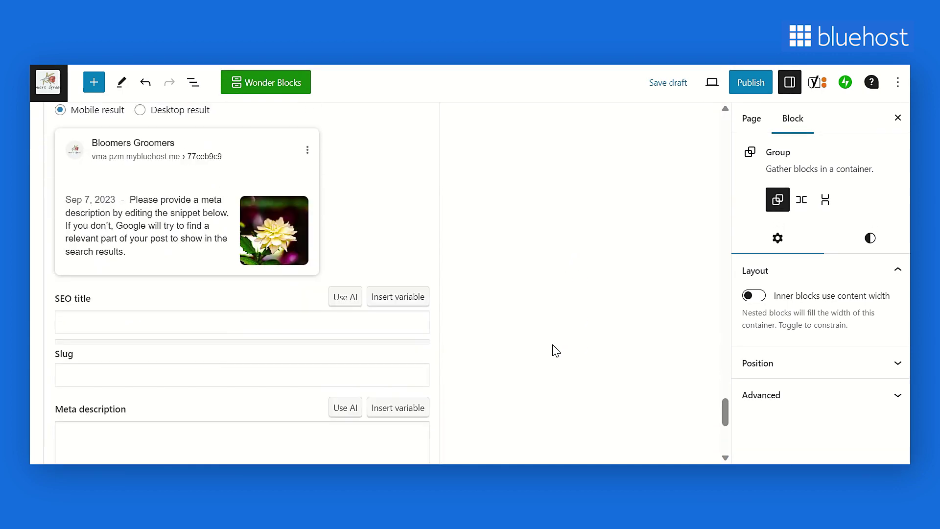
{"action": "left_click", "coordinate": [159, 324]}
{"action": "type", "text": "Bloomer"}
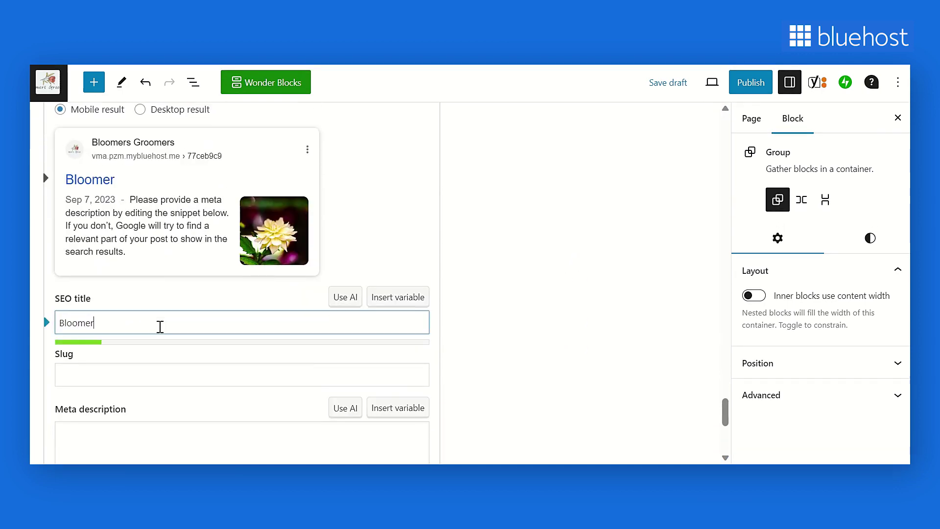
{"action": "type", "text": "s Groomers Homp"}
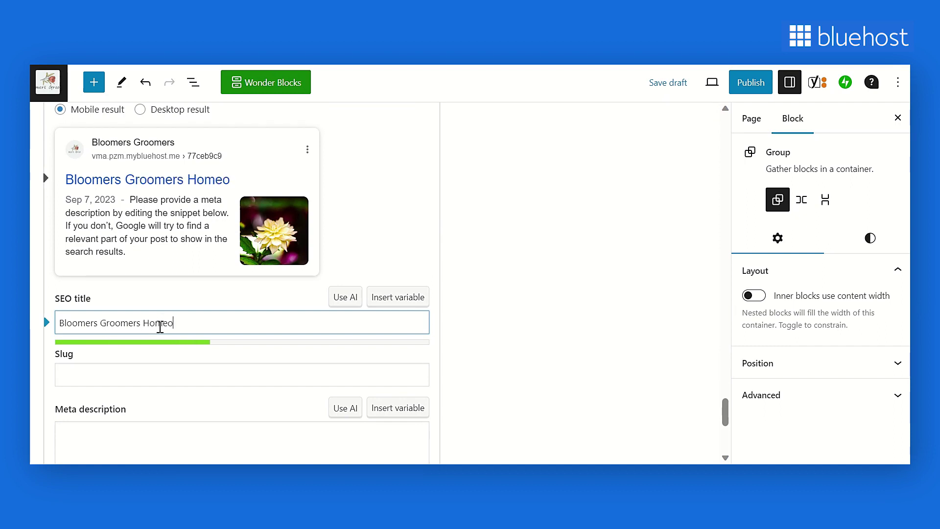
{"action": "key", "text": "BackSpace"}
{"action": "type", "text": "page"}
Set the slug to 'bloomersgroomers' and begin the meta description 'Welcome to Bloomers Groomer'
{"action": "left_click", "coordinate": [168, 371]}
{"action": "type", "text": "bloomer"}
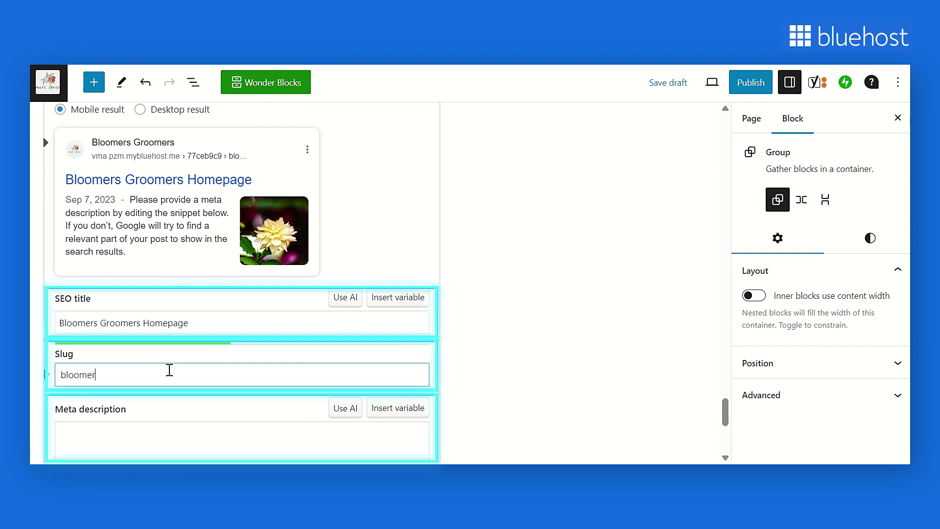
{"action": "type", "text": "sgroomers"}
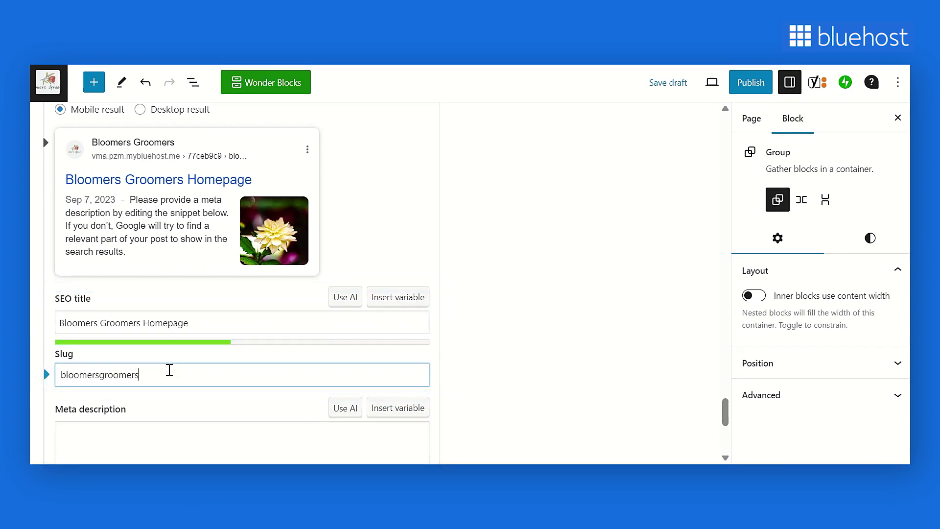
{"action": "left_click", "coordinate": [166, 434]}
{"action": "type", "text": "Welcome to Bloomers Groomer"}
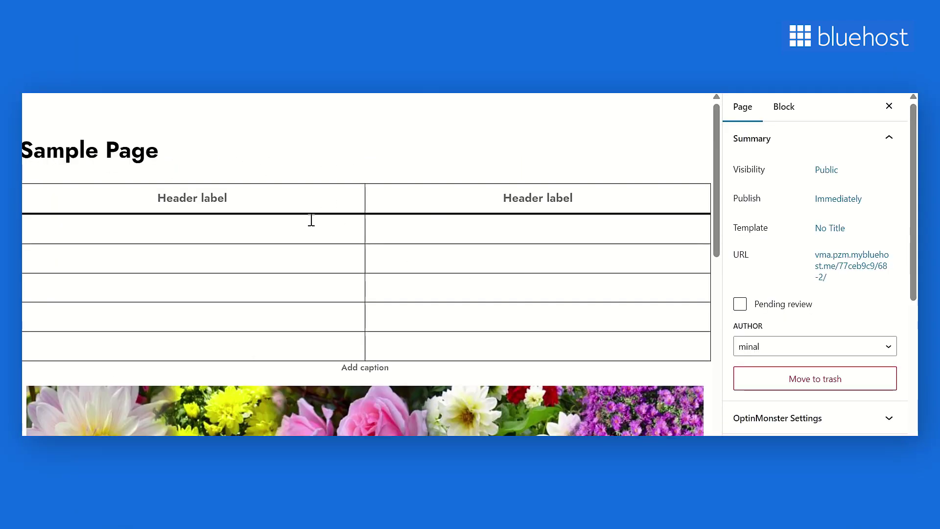
Move the table below the flower image and toggle its footer row on, then off again
{"action": "left_click", "coordinate": [235, 204]}
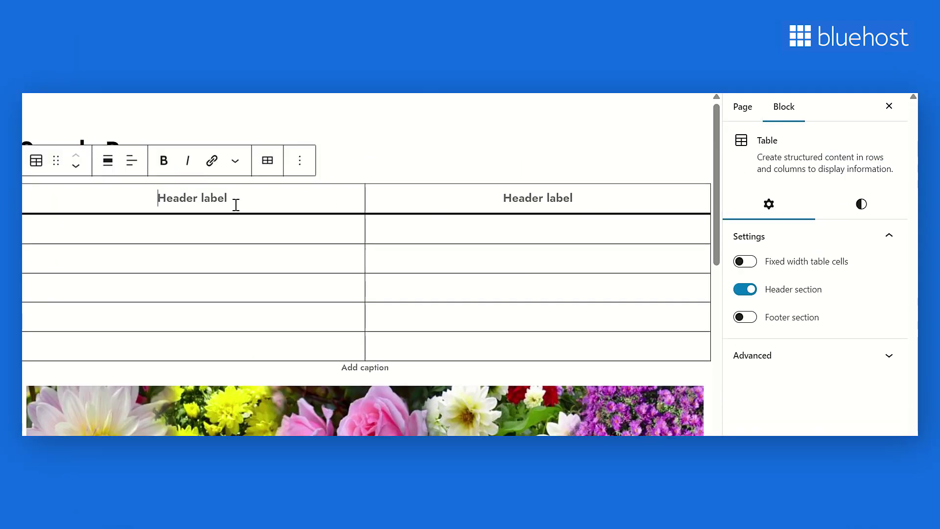
{"action": "left_click", "coordinate": [73, 164]}
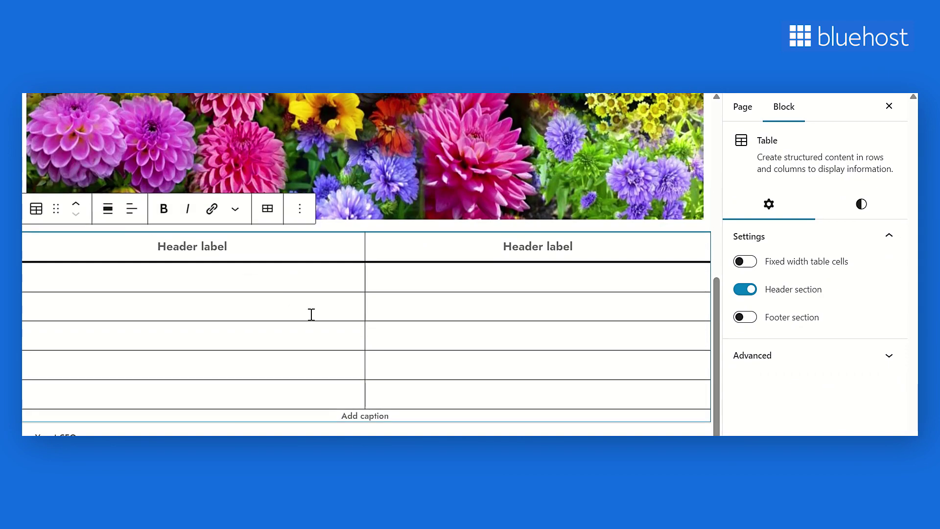
{"action": "left_click", "coordinate": [312, 315]}
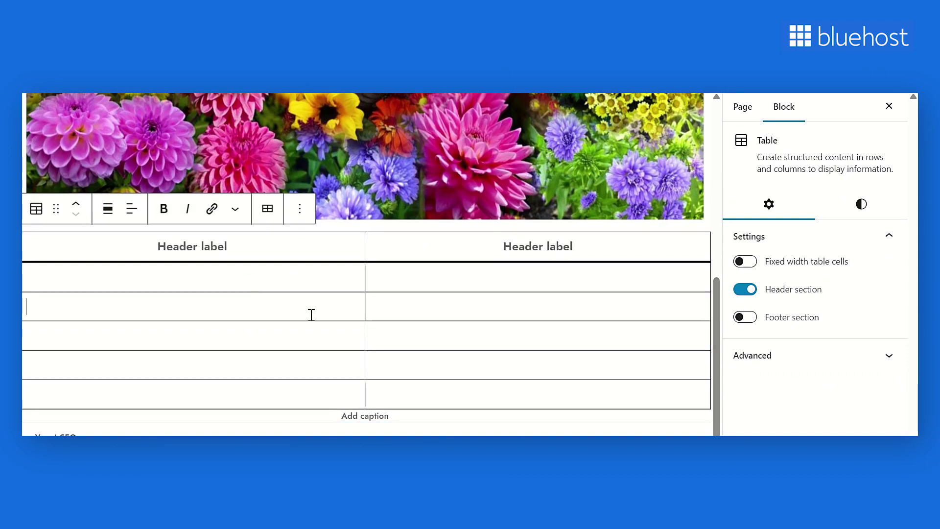
{"action": "left_click", "coordinate": [751, 318]}
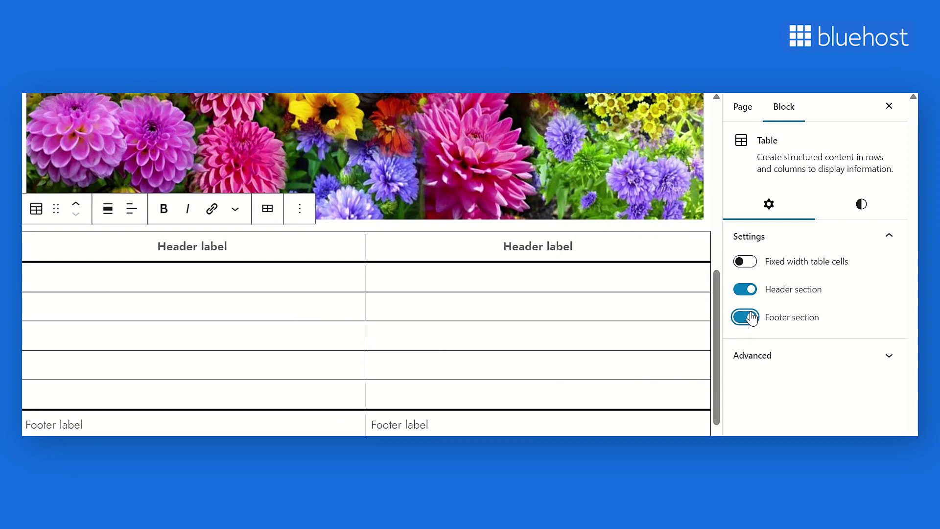
{"action": "left_click", "coordinate": [752, 318]}
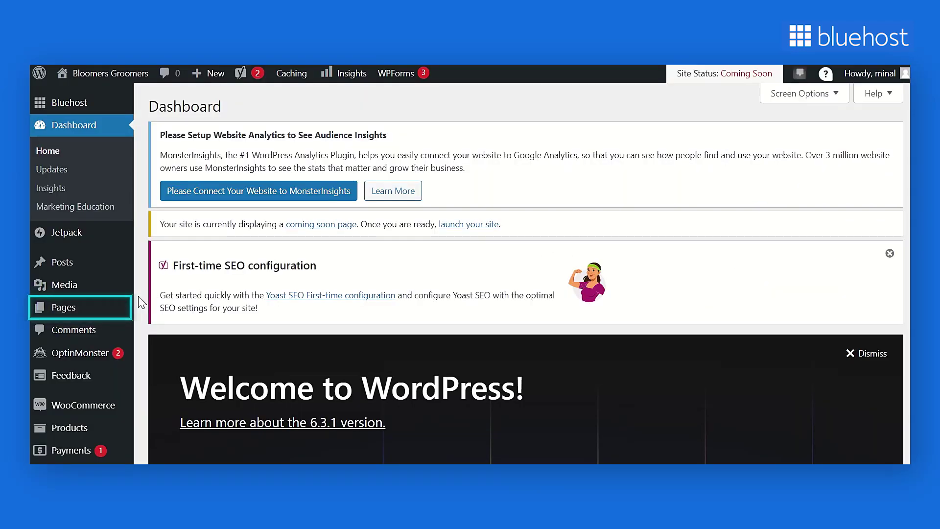
Create a new blank page, add an Image block found by searching 'image', and start an upload
{"action": "mouse_move", "coordinate": [110, 310]}
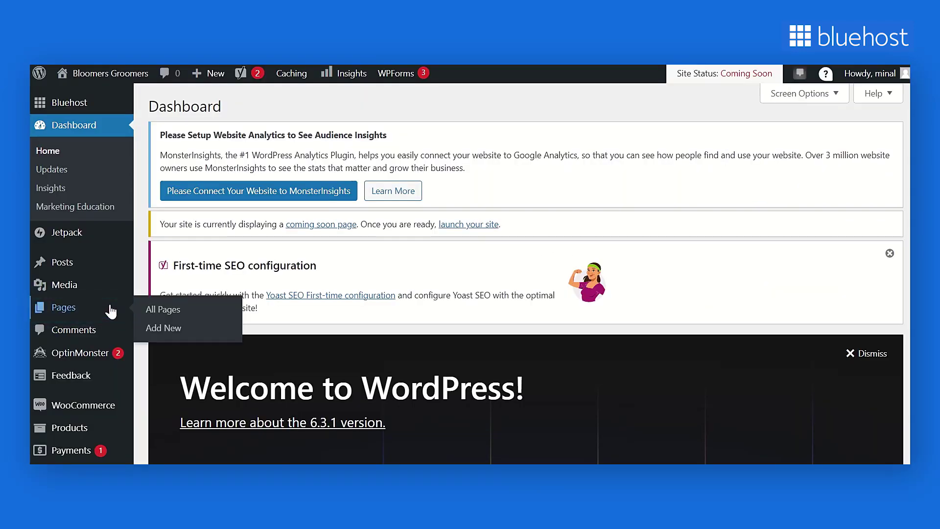
{"action": "left_click", "coordinate": [163, 328]}
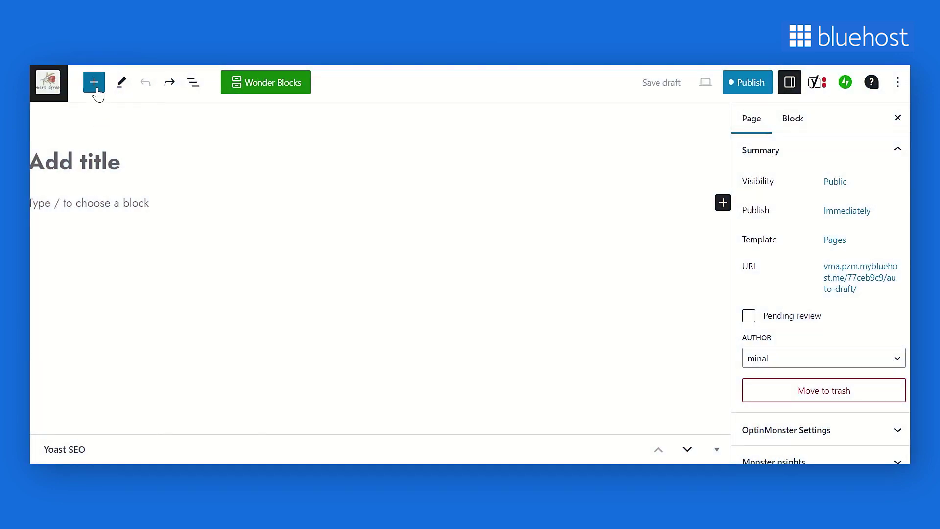
{"action": "left_click", "coordinate": [96, 88]}
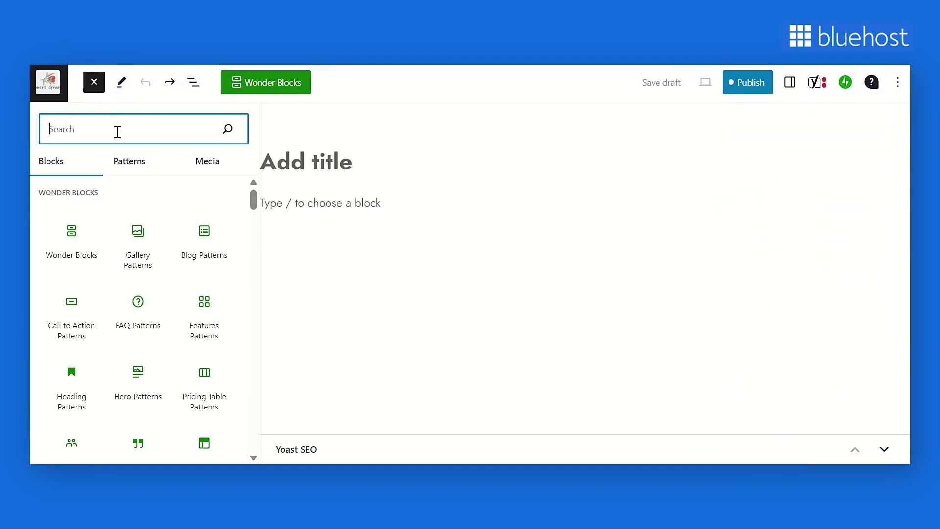
{"action": "left_click", "coordinate": [123, 169]}
{"action": "left_click", "coordinate": [78, 172]}
{"action": "left_click", "coordinate": [109, 127]}
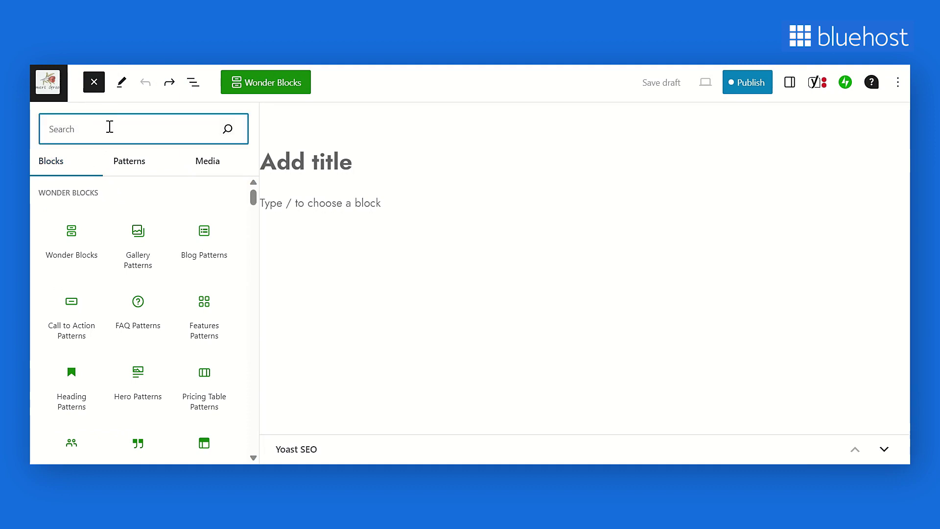
{"action": "type", "text": "image"}
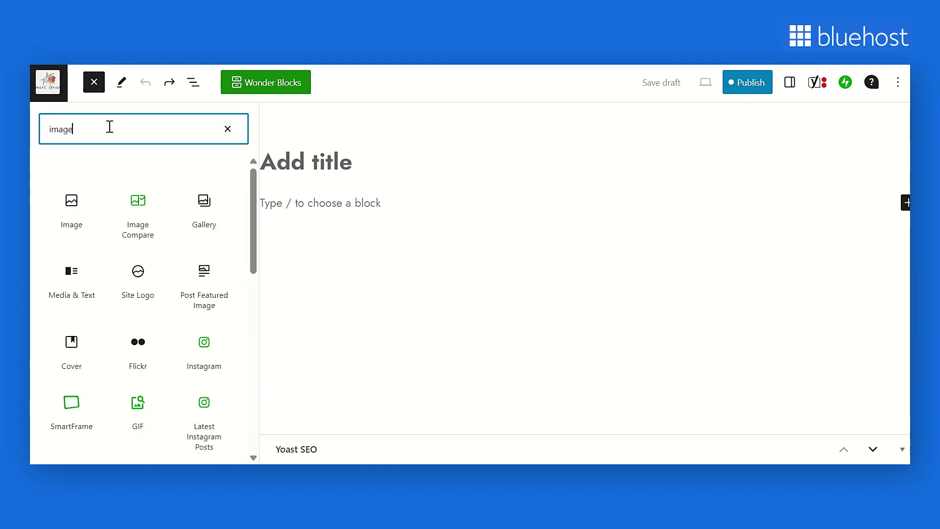
{"action": "left_click", "coordinate": [81, 201]}
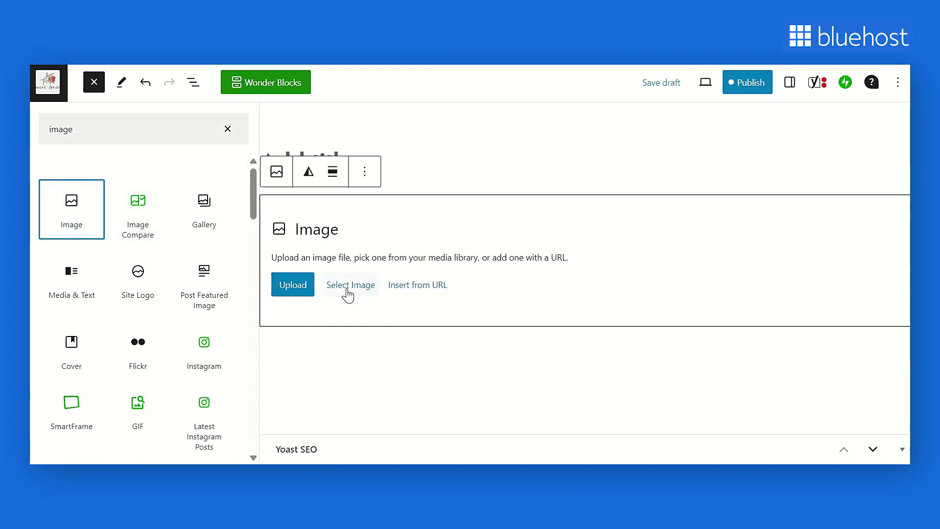
{"action": "left_click", "coordinate": [309, 292]}
Place the 'autum flowers' picture in the Image block and add a Navigation block below it
{"action": "left_click", "coordinate": [210, 201]}
{"action": "left_click", "coordinate": [384, 368]}
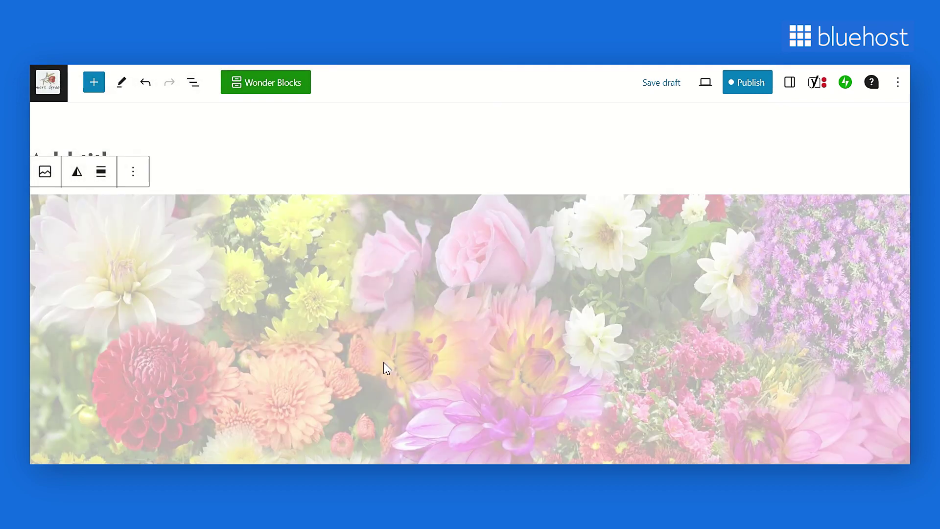
{"action": "left_click", "coordinate": [94, 82]}
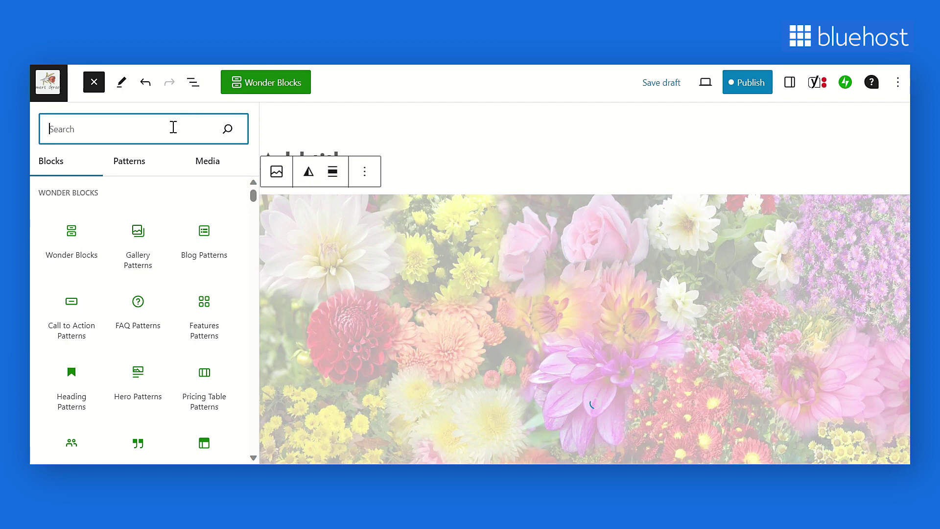
{"action": "type", "text": "navi"}
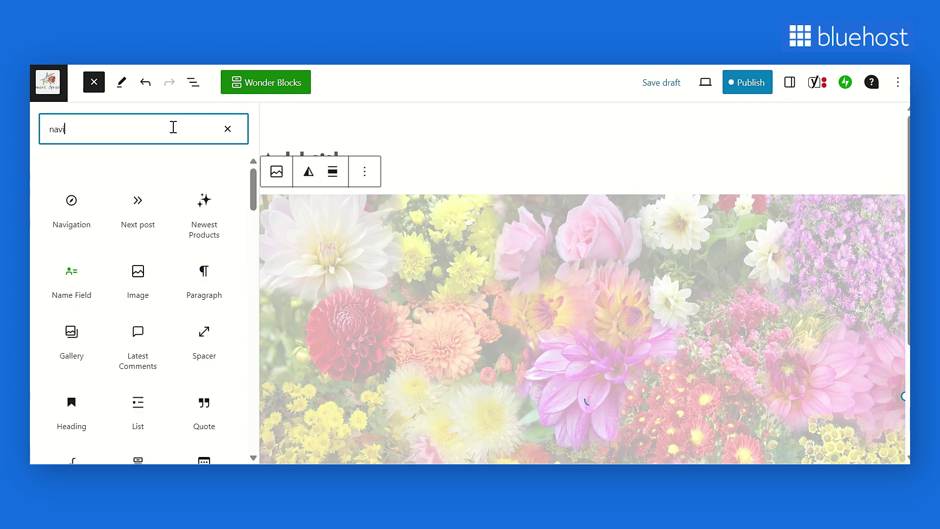
{"action": "type", "text": "gation"}
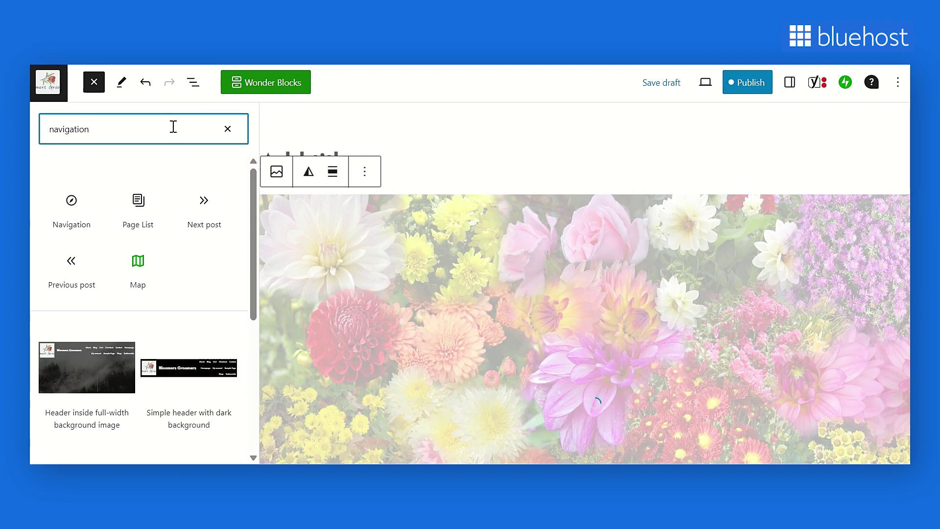
{"action": "left_click", "coordinate": [61, 227]}
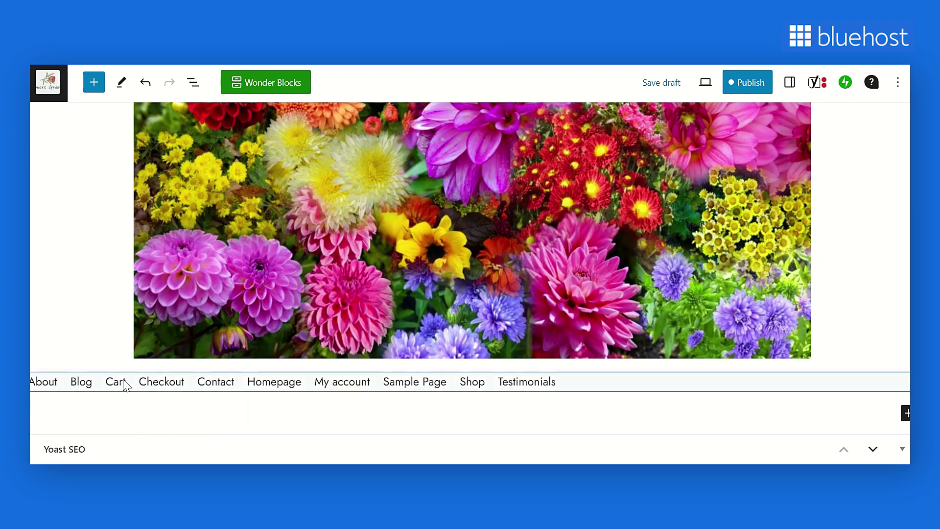
Add a Latest Comments block, toggle its date display off and back on, and check its transform options
{"action": "left_click", "coordinate": [94, 82]}
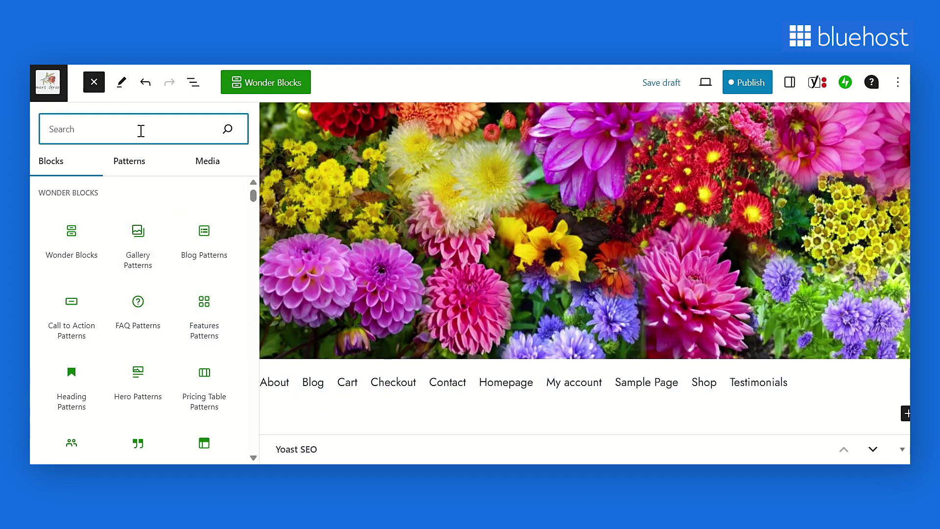
{"action": "type", "text": "comments"}
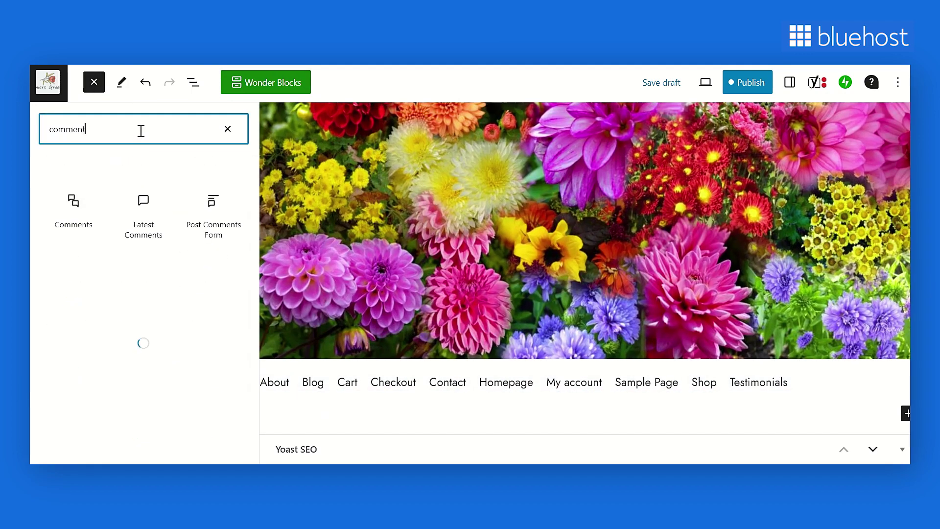
{"action": "left_click", "coordinate": [129, 221]}
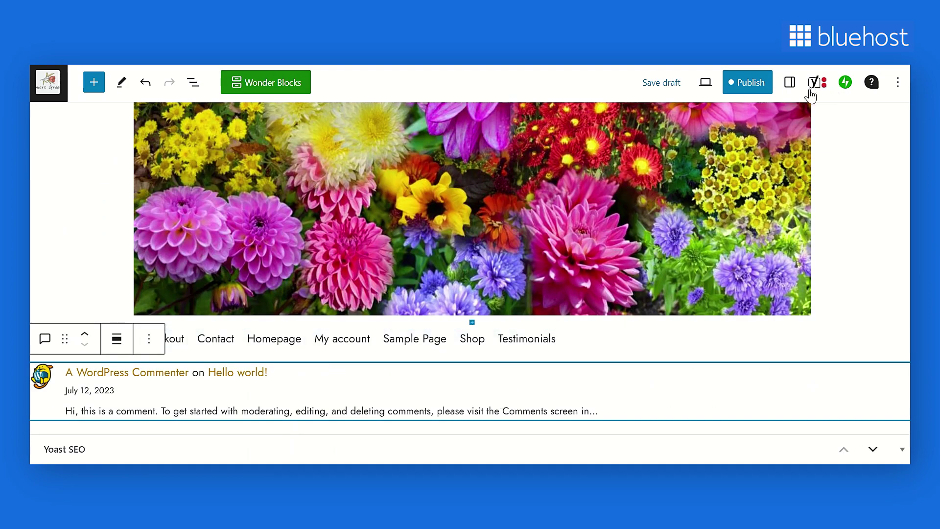
{"action": "left_click", "coordinate": [787, 87]}
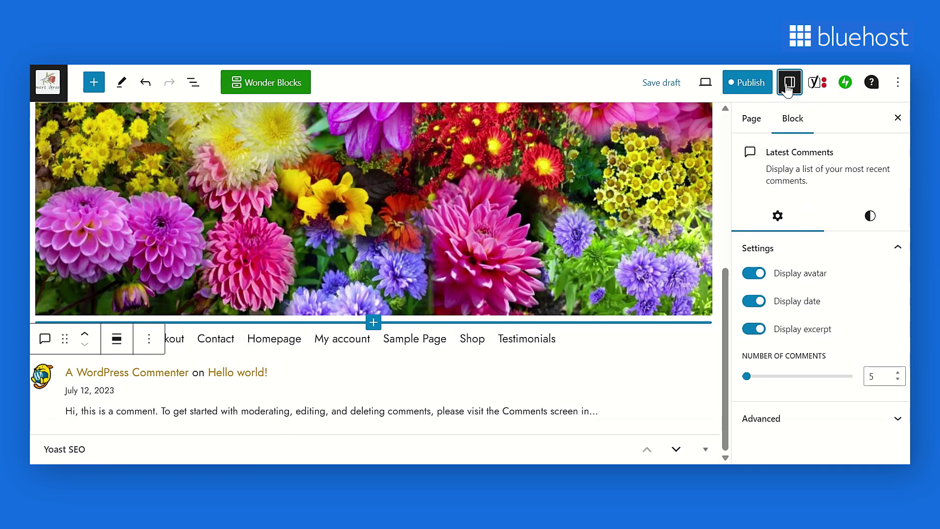
{"action": "left_click", "coordinate": [759, 302]}
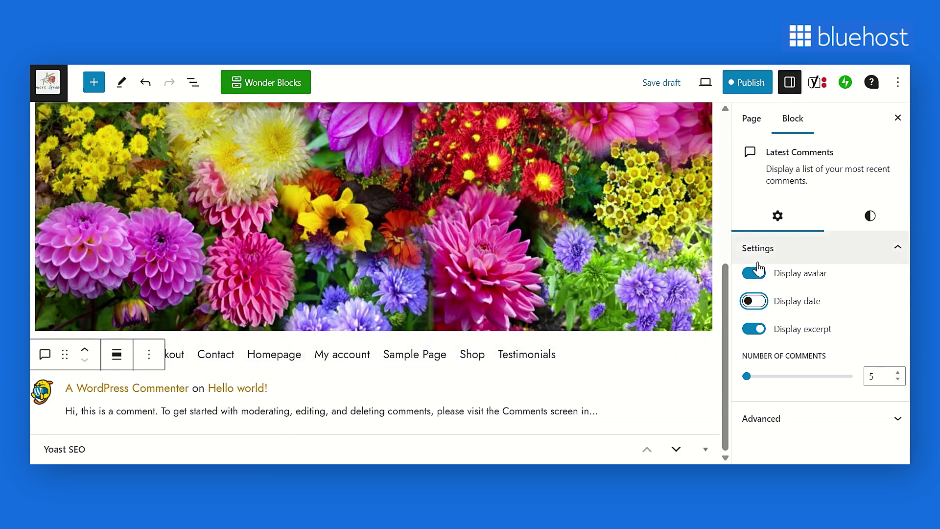
{"action": "left_click", "coordinate": [758, 302]}
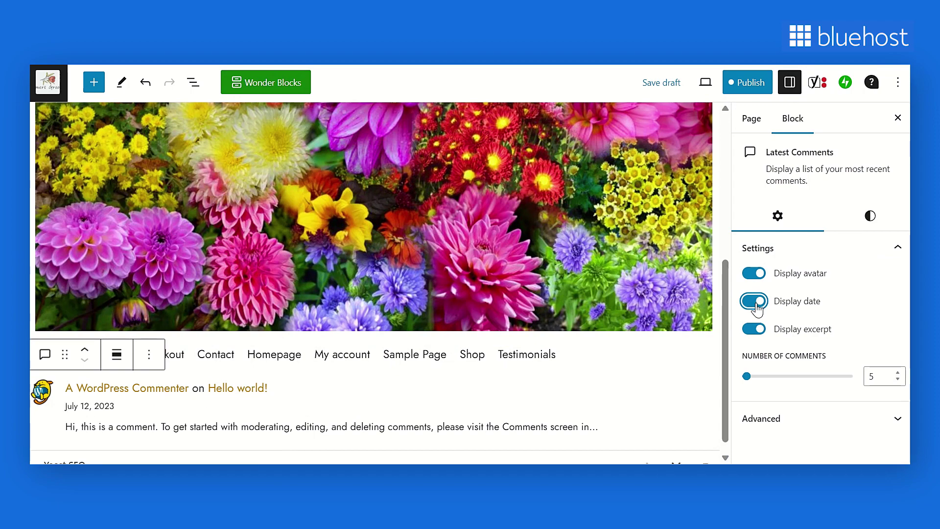
{"action": "left_click", "coordinate": [45, 354]}
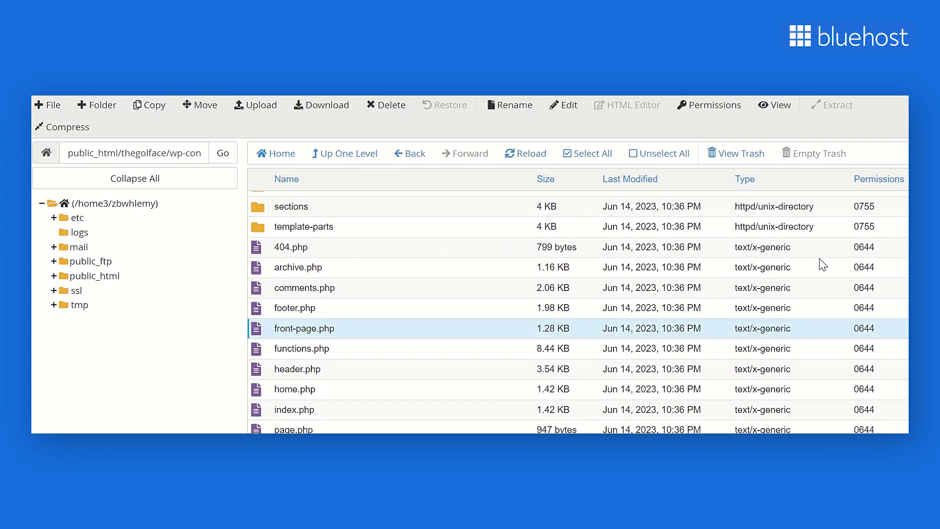
{"action": "scroll", "coordinate": [900, 268], "scroll_direction": "down", "scroll_amount": 2}
{"action": "scroll", "coordinate": [578, 313], "scroll_direction": "up", "scroll_amount": 2}
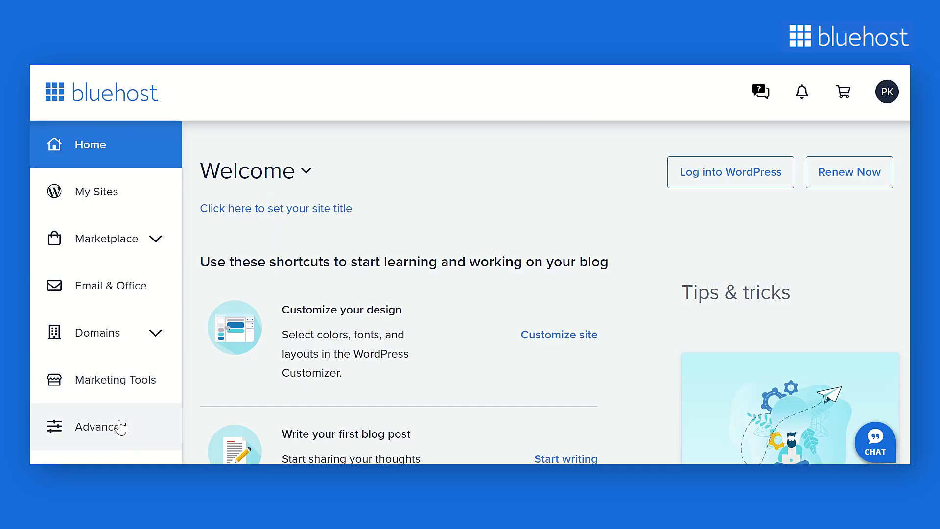
From Advanced > File Manager, open public_html/wp-content/themes/pure-portfolio
{"action": "left_click", "coordinate": [120, 427]}
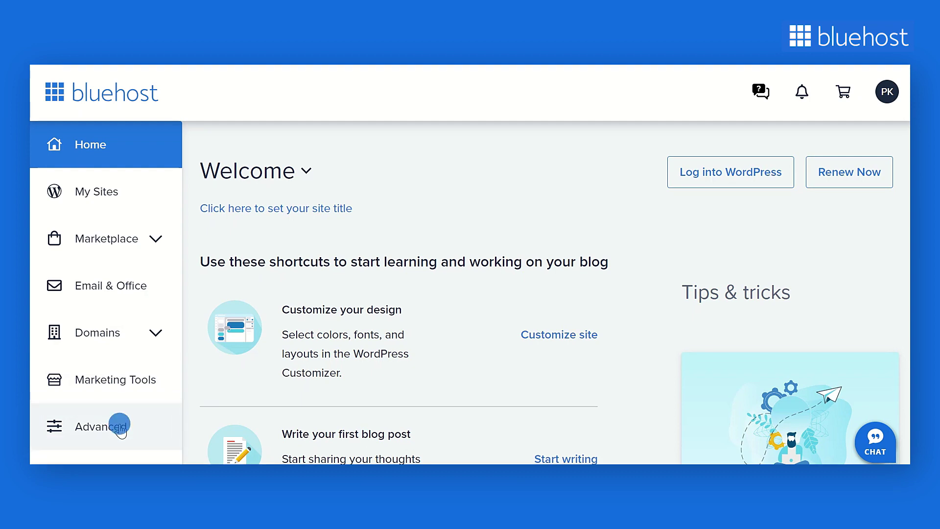
{"action": "scroll", "coordinate": [540, 259], "scroll_direction": "down", "scroll_amount": 5}
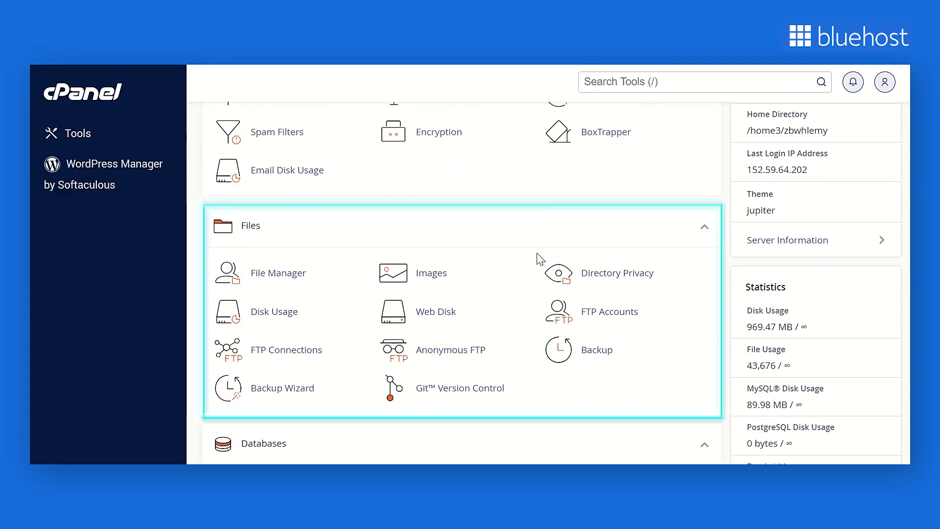
{"action": "left_click", "coordinate": [273, 283]}
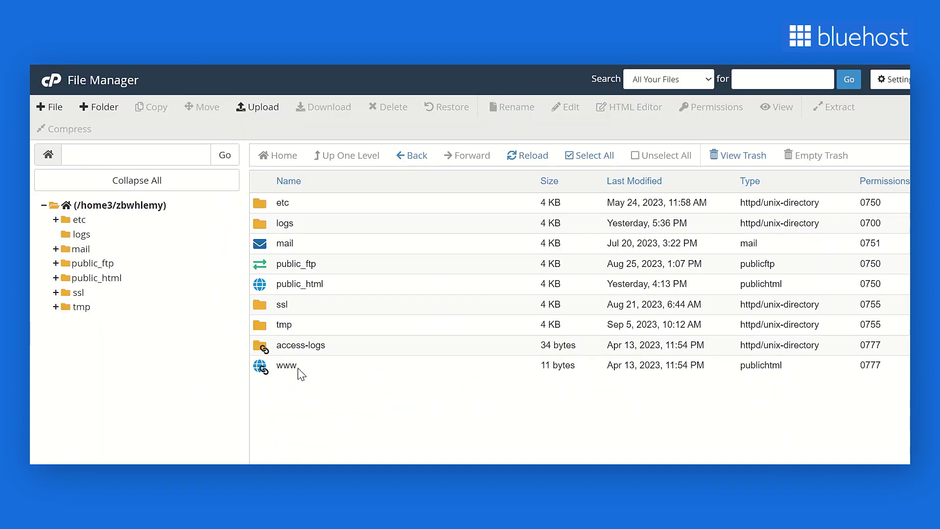
{"action": "double_click", "coordinate": [261, 287]}
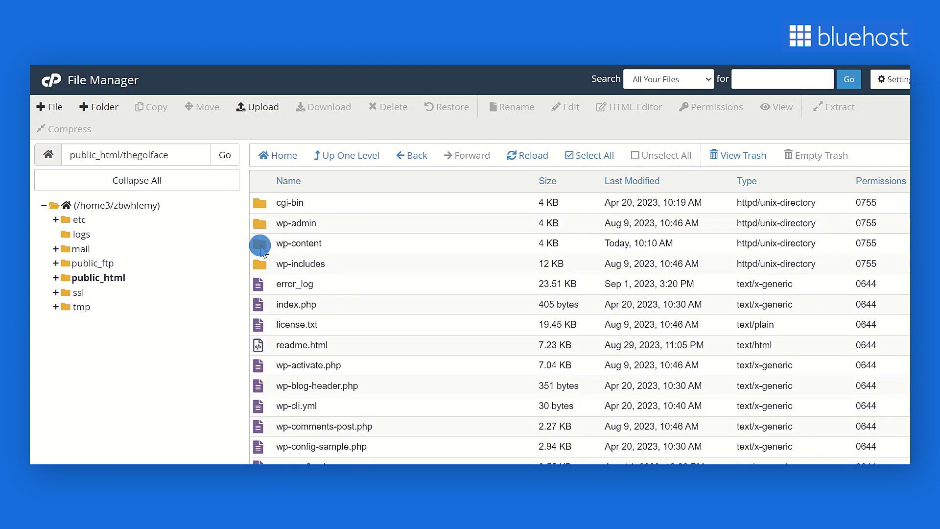
{"action": "double_click", "coordinate": [263, 249]}
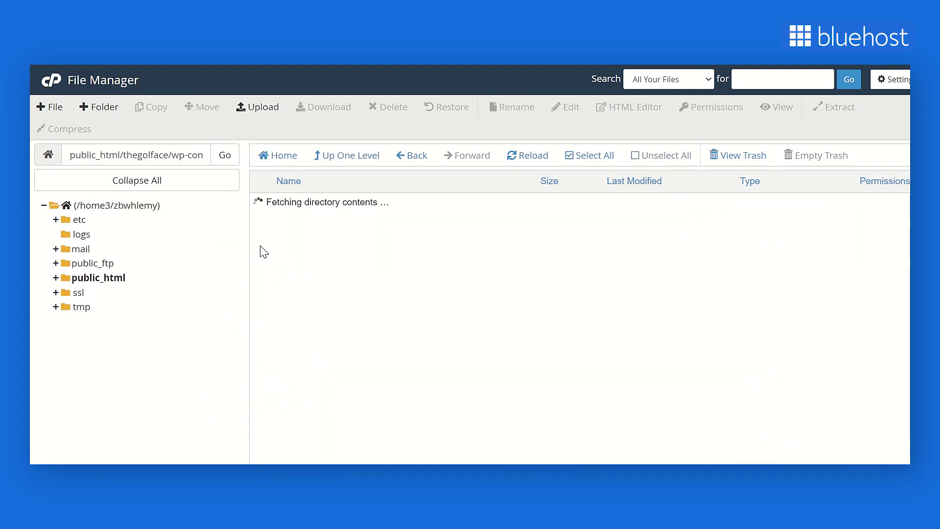
{"action": "double_click", "coordinate": [262, 284]}
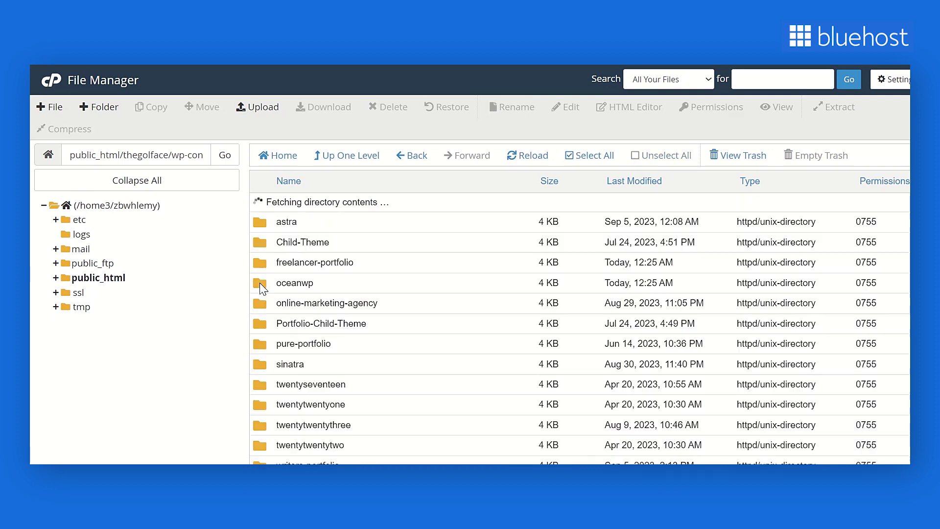
{"action": "double_click", "coordinate": [258, 325]}
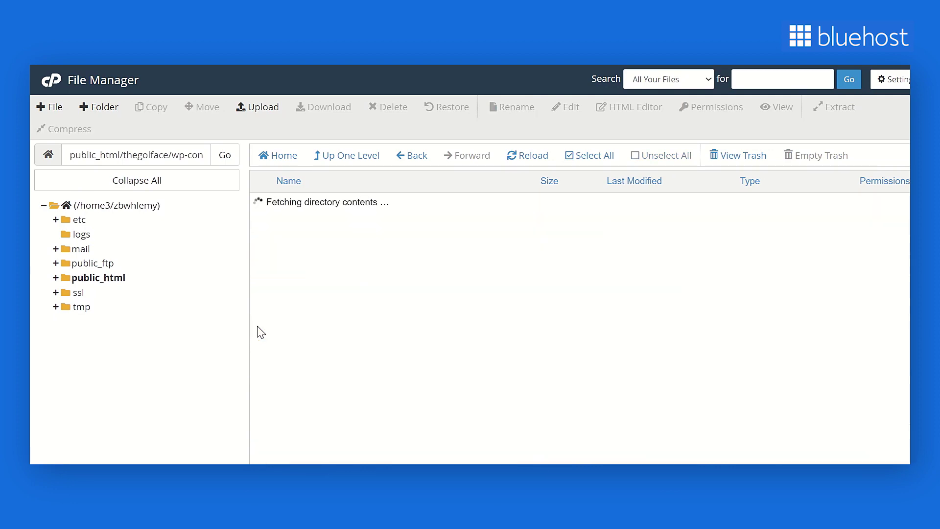
Open the pure-portfolio theme's front-page.php in the code editor with the caret on line 18
{"action": "left_click", "coordinate": [291, 390]}
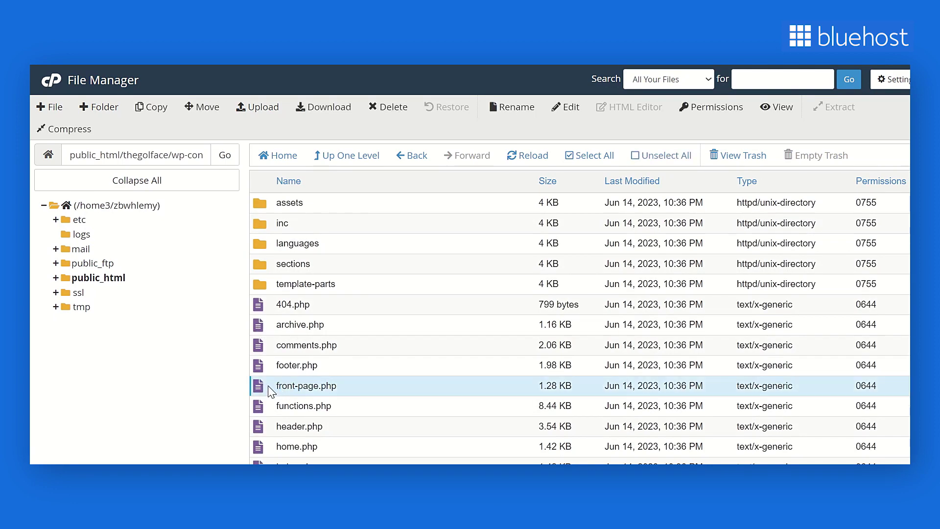
{"action": "right_click", "coordinate": [292, 390]}
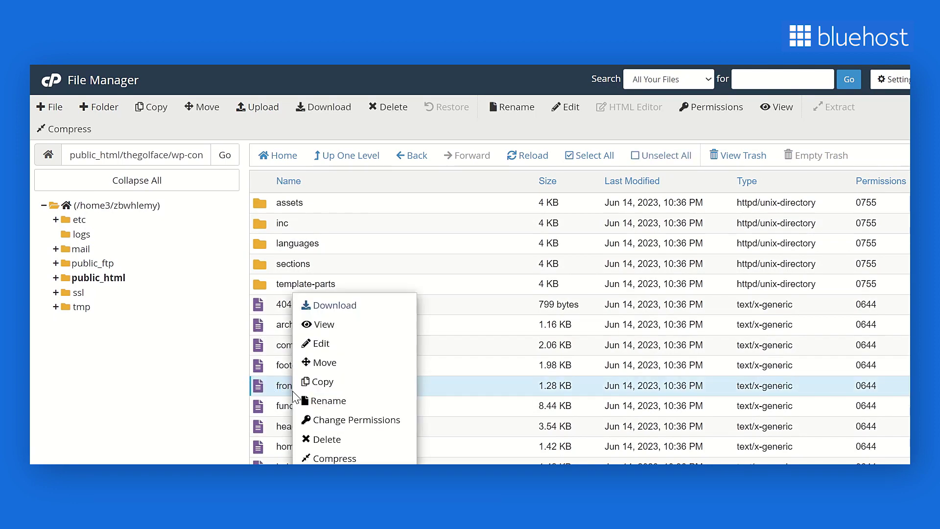
{"action": "left_click", "coordinate": [316, 344]}
{"action": "left_click", "coordinate": [170, 300]}
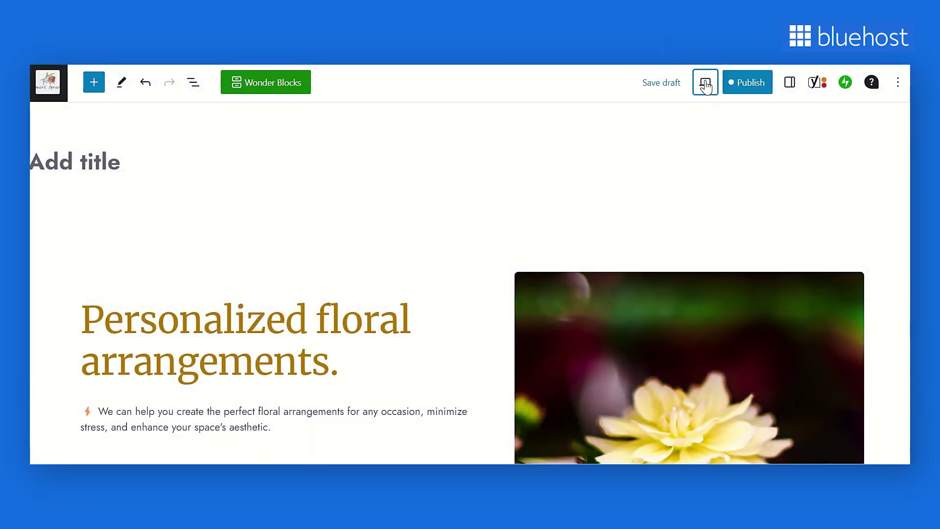
Preview the 'Personalized floral arrangements.' draft in a new tab and scroll through it
{"action": "left_click", "coordinate": [706, 84]}
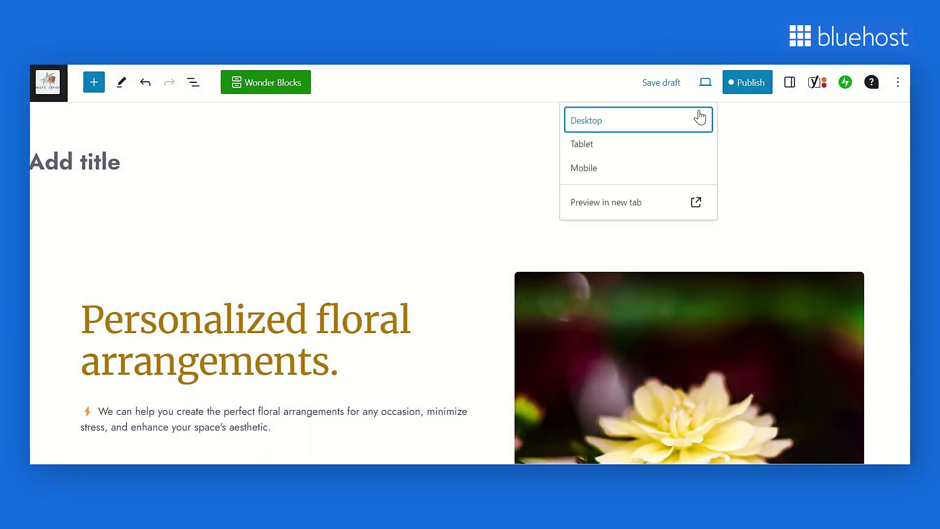
{"action": "left_click", "coordinate": [691, 209]}
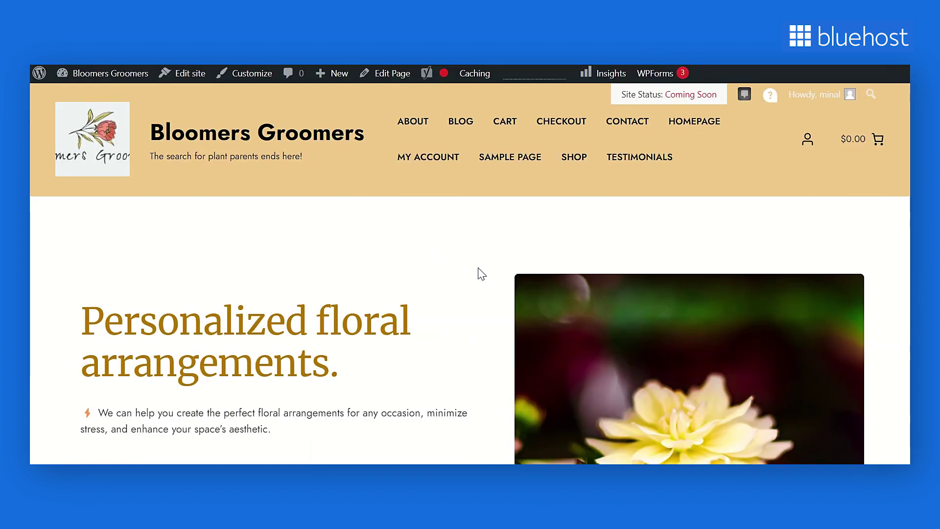
{"action": "scroll", "coordinate": [478, 272], "scroll_direction": "down", "scroll_amount": 5}
{"action": "scroll", "coordinate": [479, 269], "scroll_direction": "up", "scroll_amount": 5}
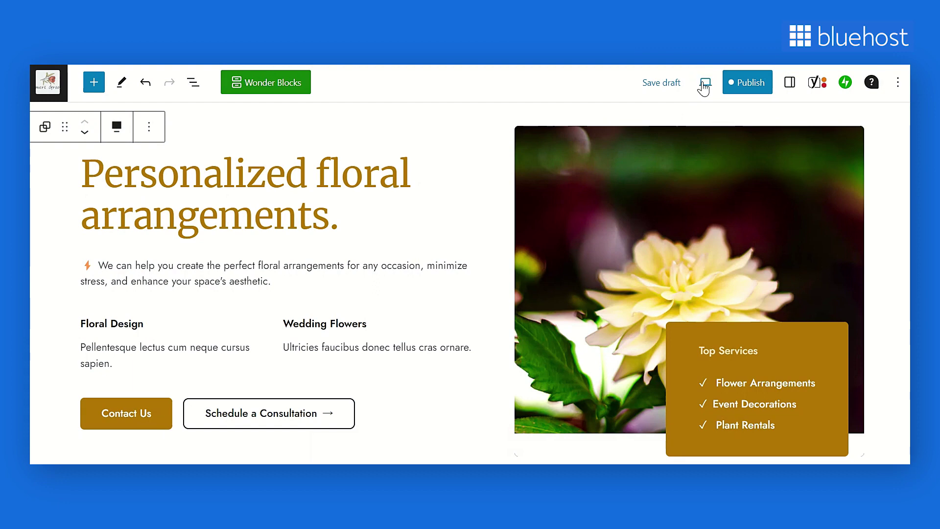
Switch the floral page preview to Tablet width and scroll through it
{"action": "left_click", "coordinate": [705, 84]}
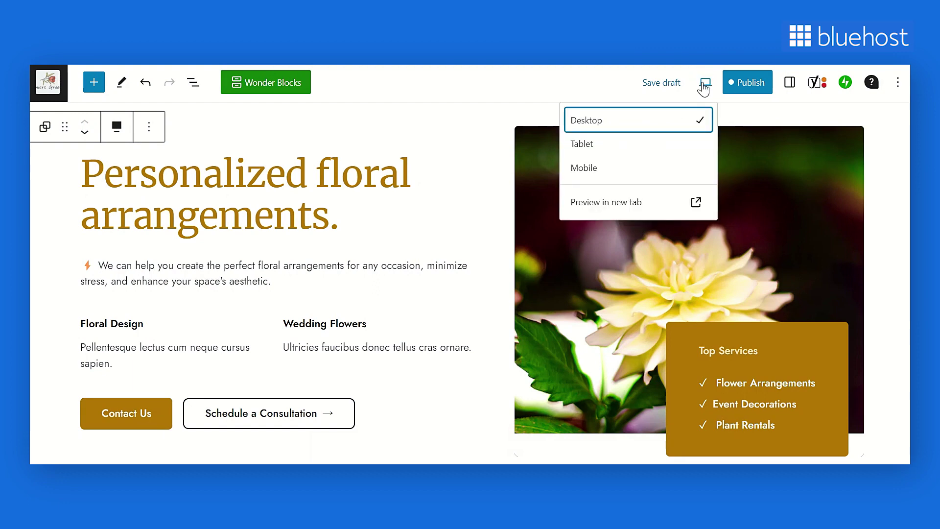
{"action": "left_click", "coordinate": [664, 150]}
{"action": "left_click_drag", "start_coordinate": [724, 107], "coordinate": [721, 208]}
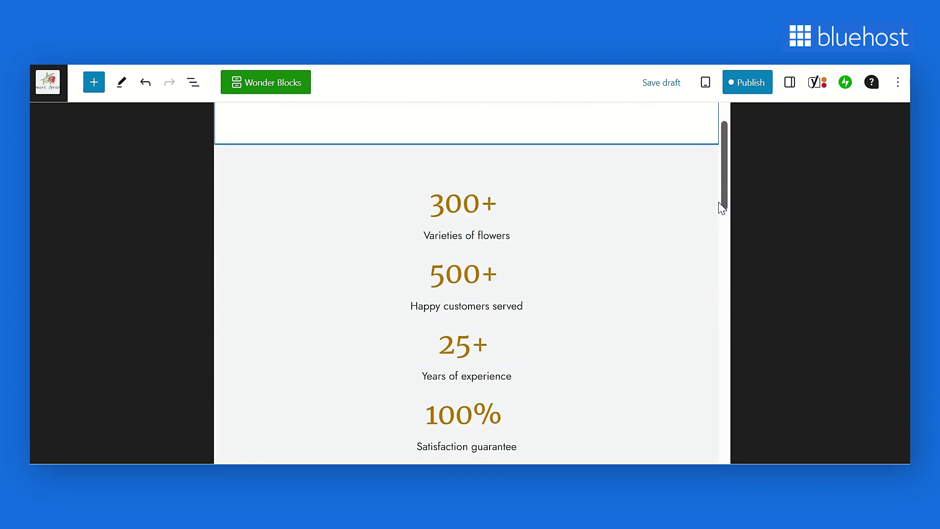
Switch the floral page preview to Mobile width and scroll through it
{"action": "left_click", "coordinate": [705, 84]}
{"action": "left_click", "coordinate": [685, 171]}
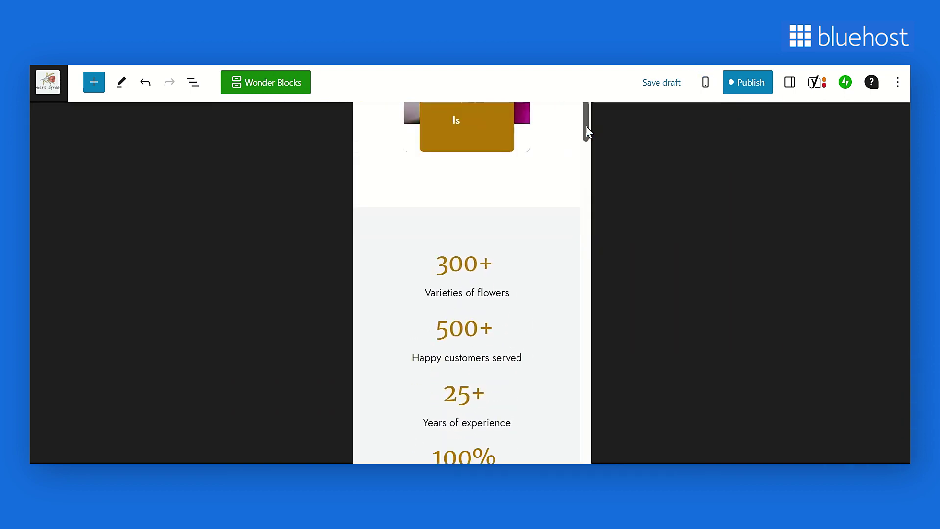
{"action": "left_click_drag", "start_coordinate": [585, 126], "coordinate": [597, 200]}
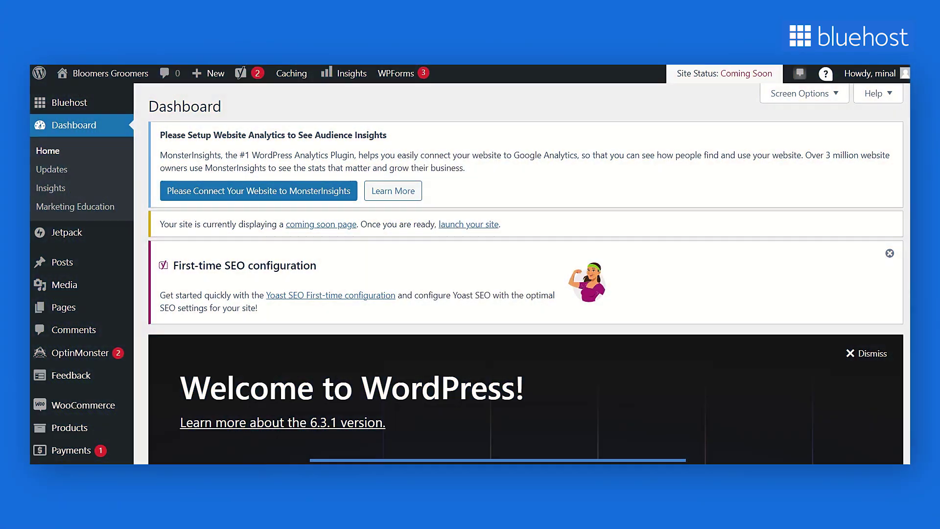
In Settings > Reading, choose A static page with 'Homepage' as the homepage
{"action": "scroll", "coordinate": [469, 269], "scroll_direction": "down", "scroll_amount": 4}
{"action": "scroll", "coordinate": [470, 269], "scroll_direction": "down", "scroll_amount": 2}
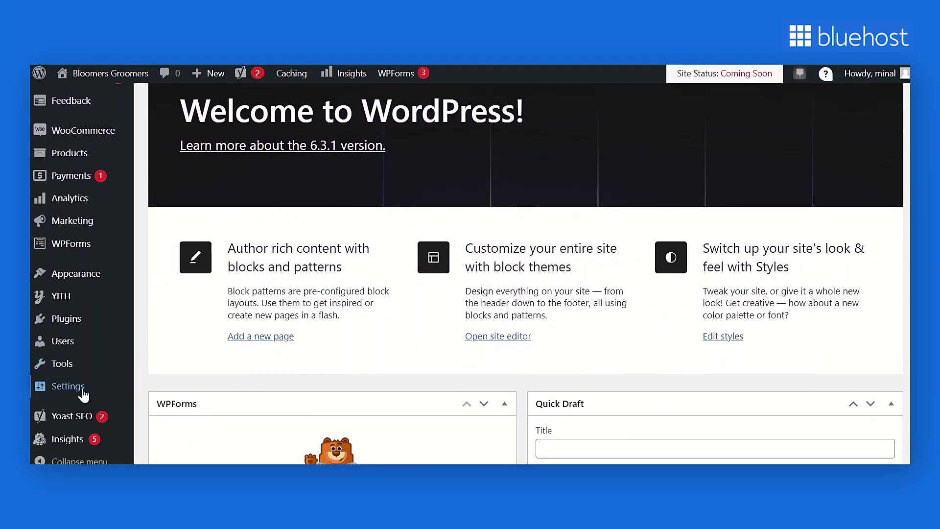
{"action": "mouse_move", "coordinate": [84, 394]}
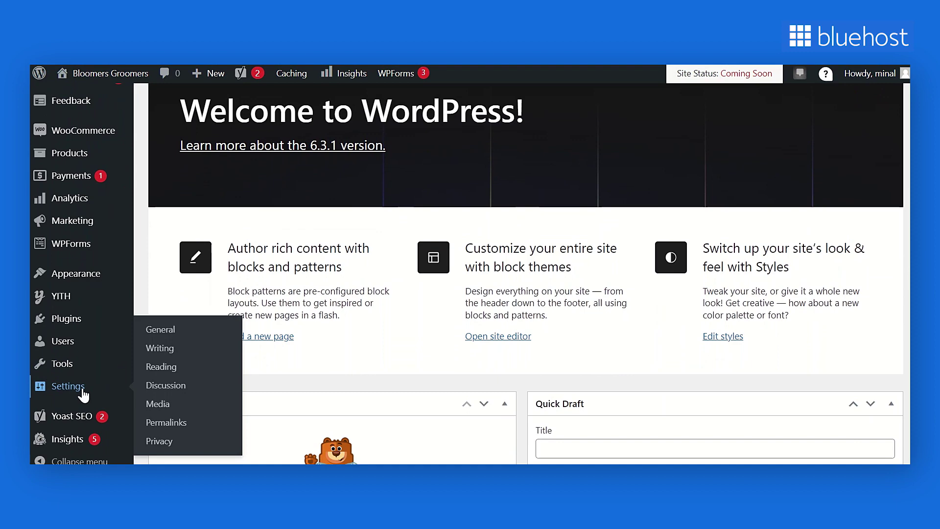
{"action": "left_click", "coordinate": [171, 369]}
{"action": "left_click", "coordinate": [298, 294]}
{"action": "left_click", "coordinate": [394, 328]}
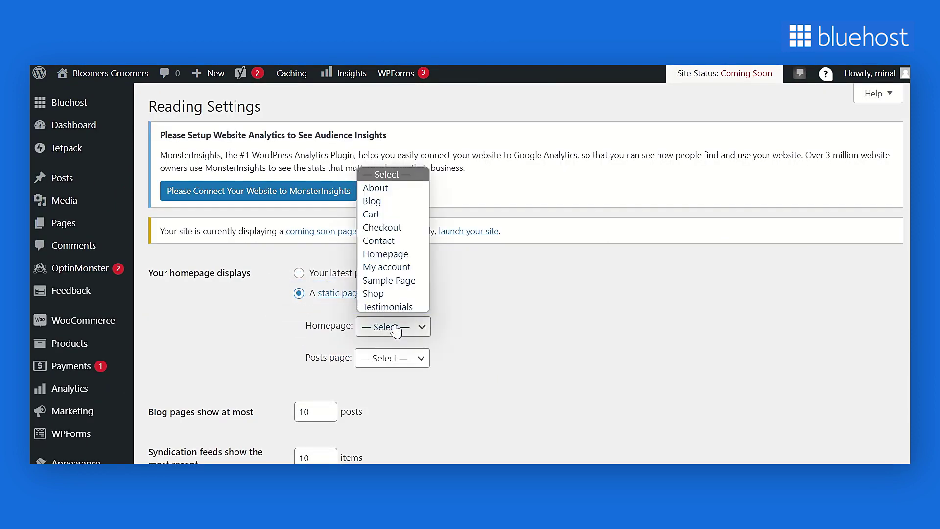
{"action": "left_click", "coordinate": [385, 254]}
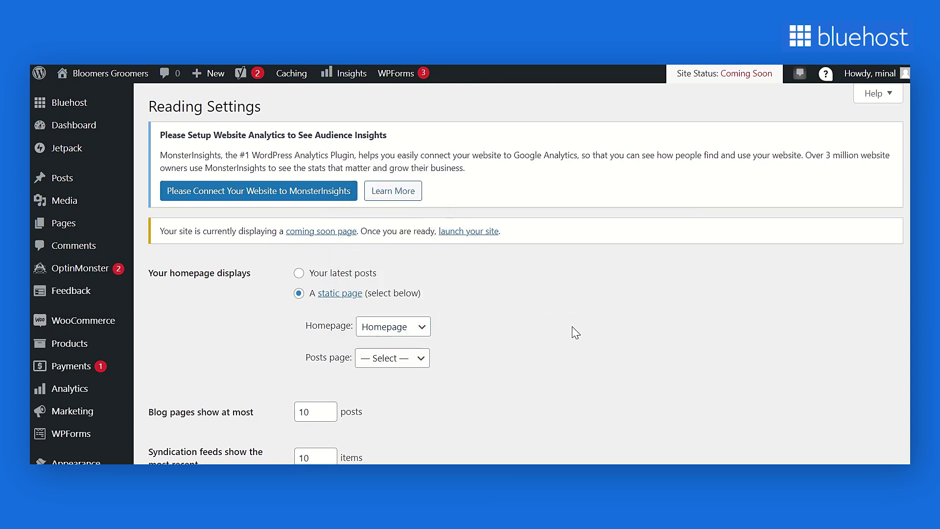
{"action": "scroll", "coordinate": [522, 274], "scroll_direction": "down", "scroll_amount": 5}
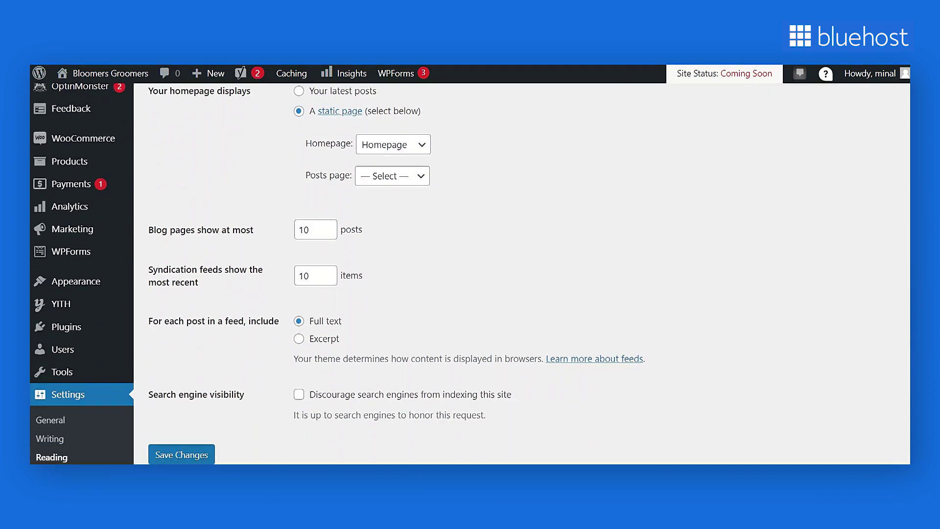